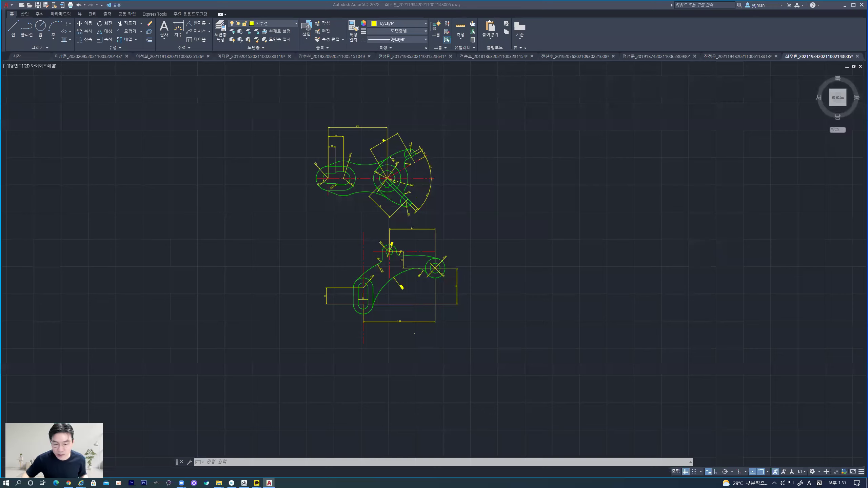
- Pan and zoom so the upper linkage part with its R22, Ø50 and 58 dimensions fills the view
{"action": "middle_click_drag", "start_coordinate": [409, 349], "coordinate": [407, 363]}
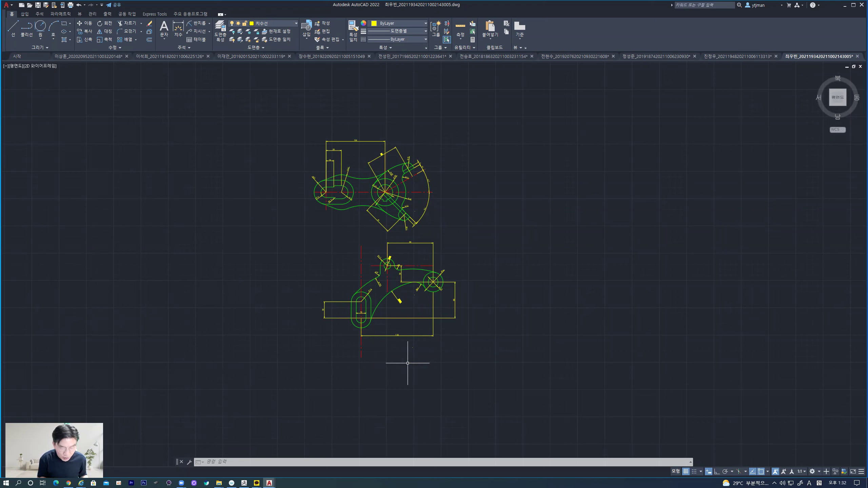
{"action": "scroll", "coordinate": [396, 219], "scroll_direction": "up", "scroll_amount": 4}
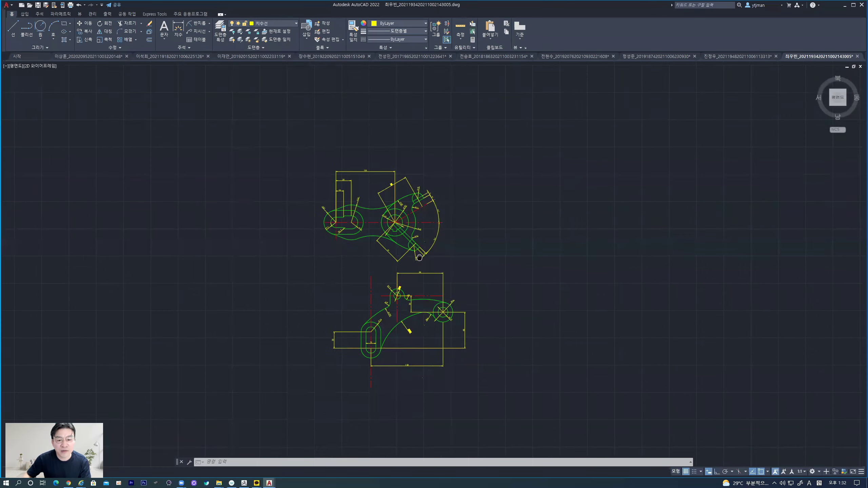
{"action": "scroll", "coordinate": [398, 223], "scroll_direction": "down", "scroll_amount": 1}
{"action": "scroll", "coordinate": [398, 223], "scroll_direction": "down", "scroll_amount": 1}
{"action": "scroll", "coordinate": [409, 245], "scroll_direction": "up", "scroll_amount": 4}
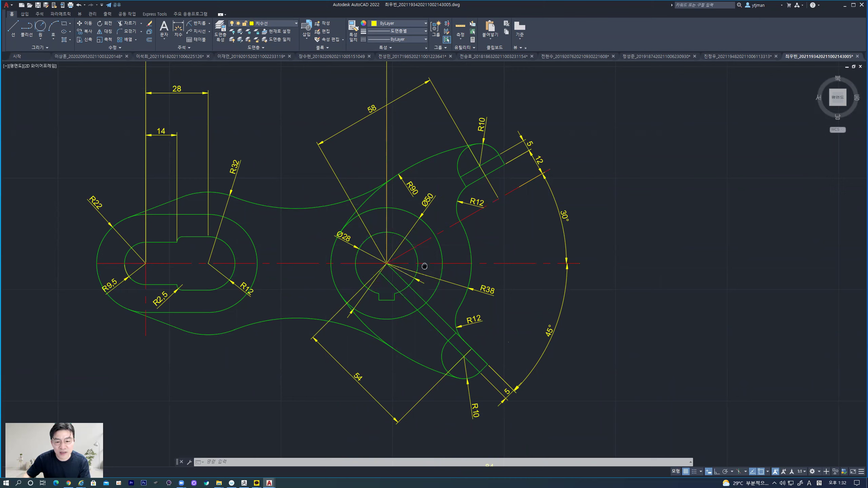
{"action": "middle_click_drag", "start_coordinate": [395, 273], "coordinate": [406, 293]}
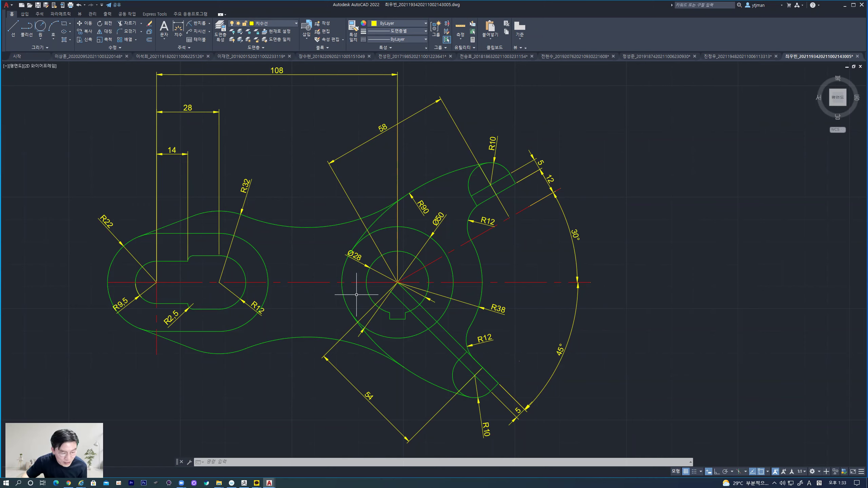
{"action": "middle_click_drag", "start_coordinate": [332, 254], "coordinate": [339, 271]}
{"action": "scroll", "coordinate": [343, 276], "scroll_direction": "down", "scroll_amount": 3}
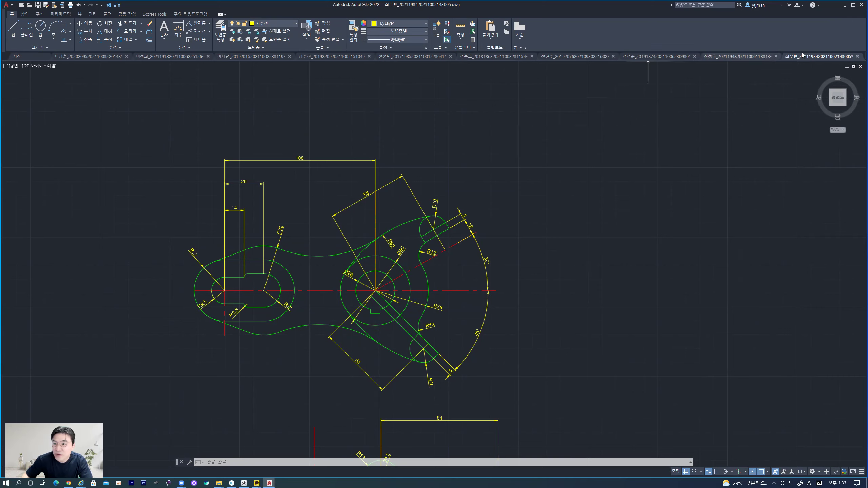
- Close the linkage drawing and the next few student drawings without saving
{"action": "left_click", "coordinate": [856, 56]}
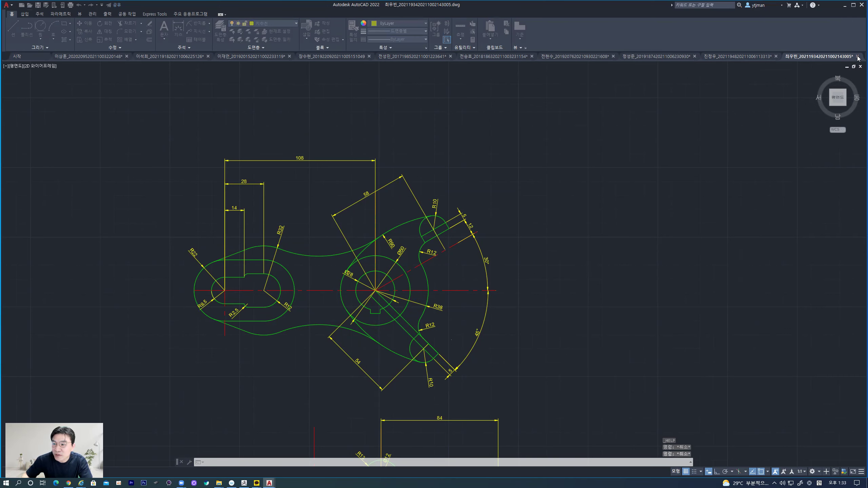
{"action": "left_click", "coordinate": [457, 259]}
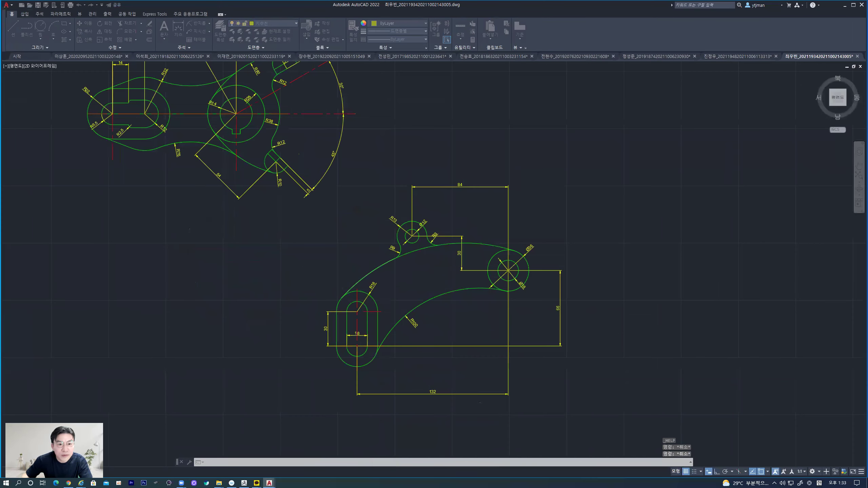
{"action": "left_click", "coordinate": [31, 57]}
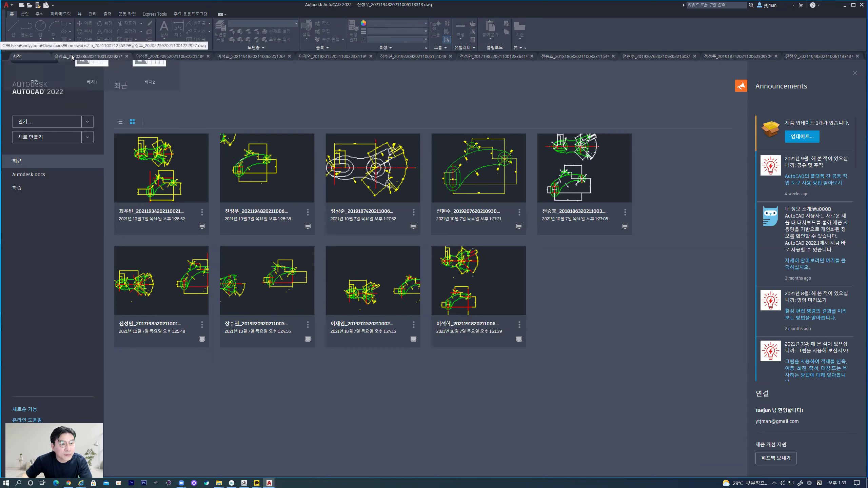
{"action": "left_click", "coordinate": [125, 56]}
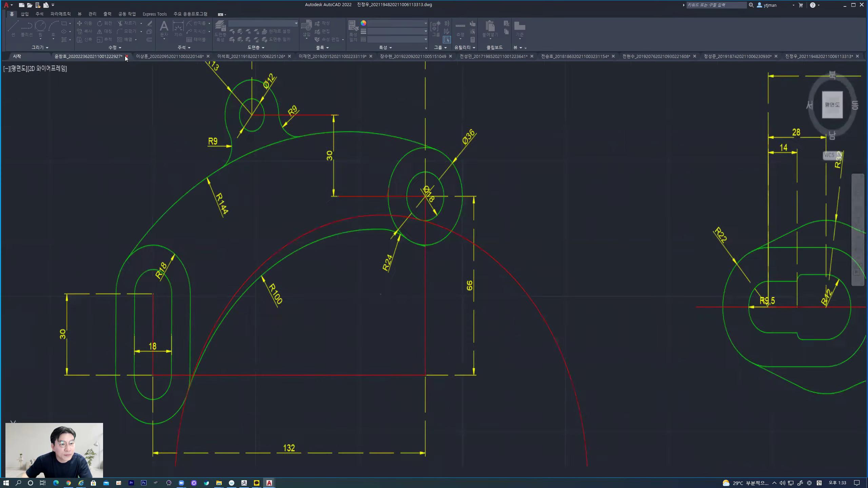
{"action": "left_click", "coordinate": [126, 55]}
{"action": "left_click", "coordinate": [429, 259]}
{"action": "left_click", "coordinate": [127, 56]}
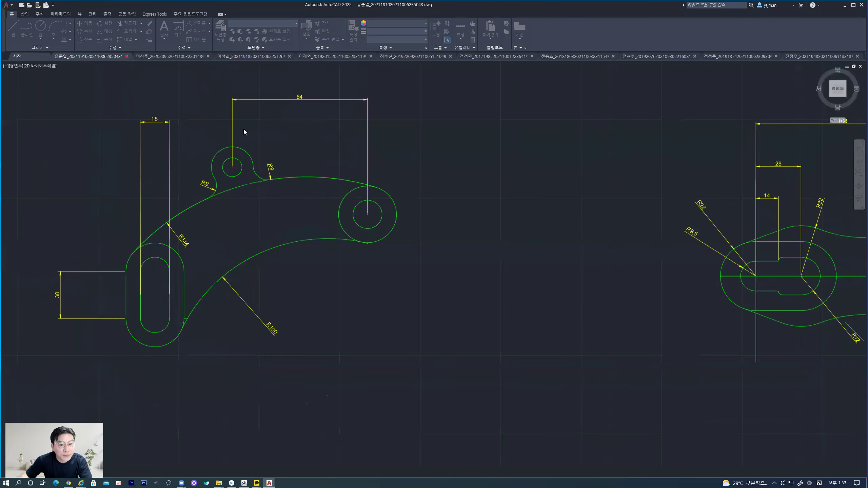
{"action": "left_click", "coordinate": [126, 55]}
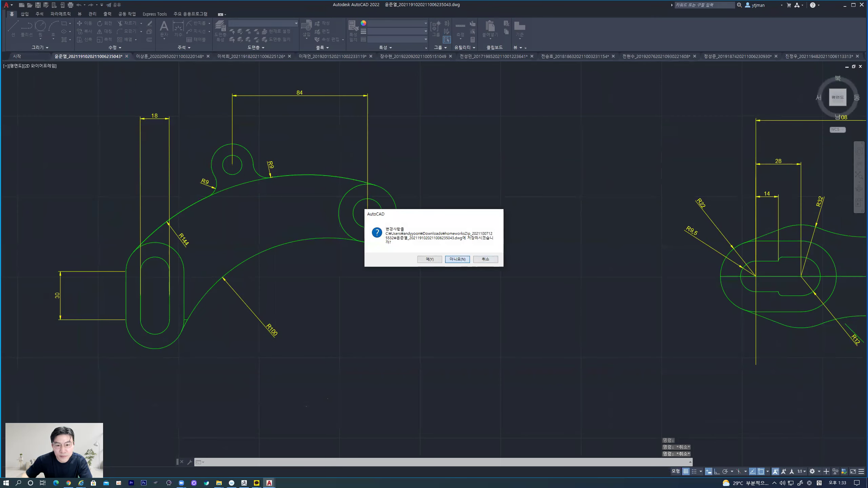
{"action": "left_click", "coordinate": [429, 260]}
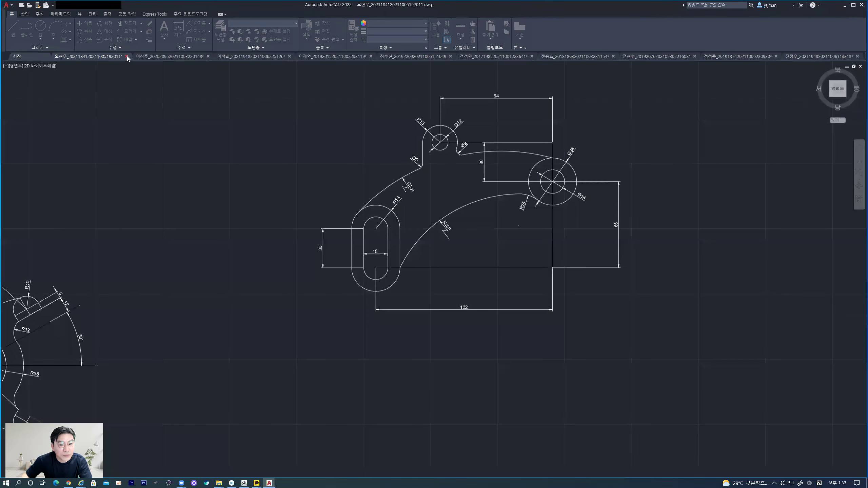
{"action": "left_click", "coordinate": [127, 56]}
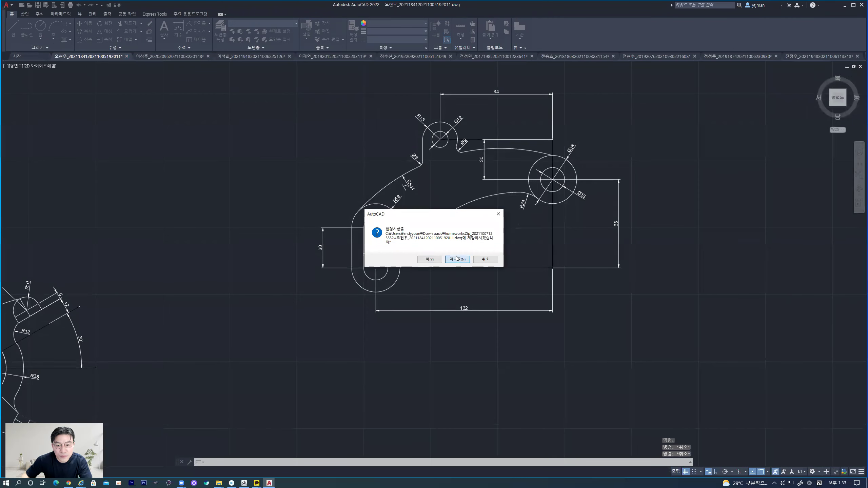
{"action": "left_click", "coordinate": [430, 259]}
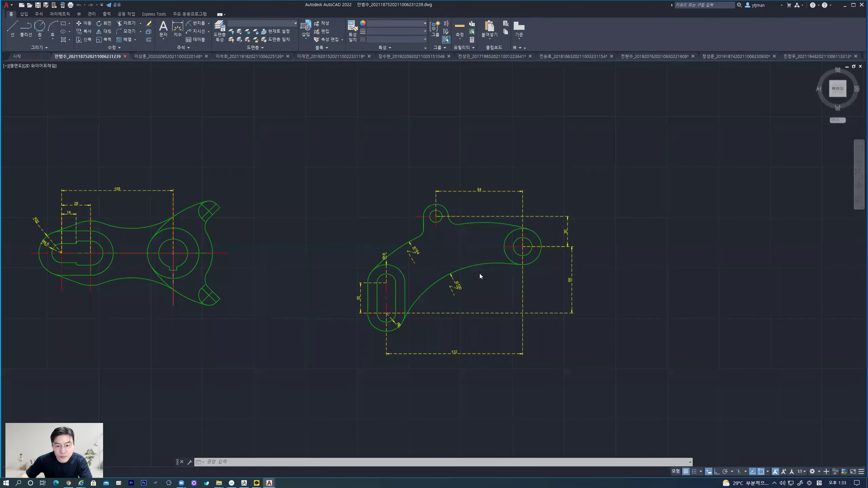
- Discard changes and close several more open student drawings
{"action": "left_click", "coordinate": [125, 56]}
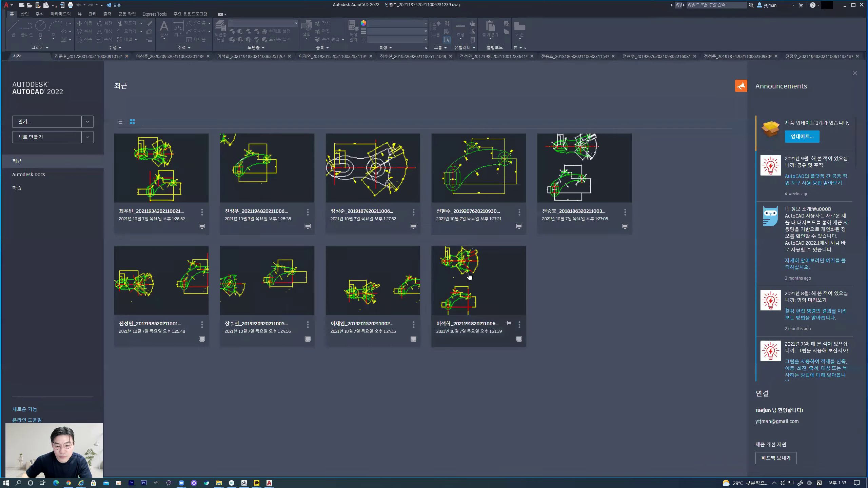
{"action": "left_click", "coordinate": [127, 57]}
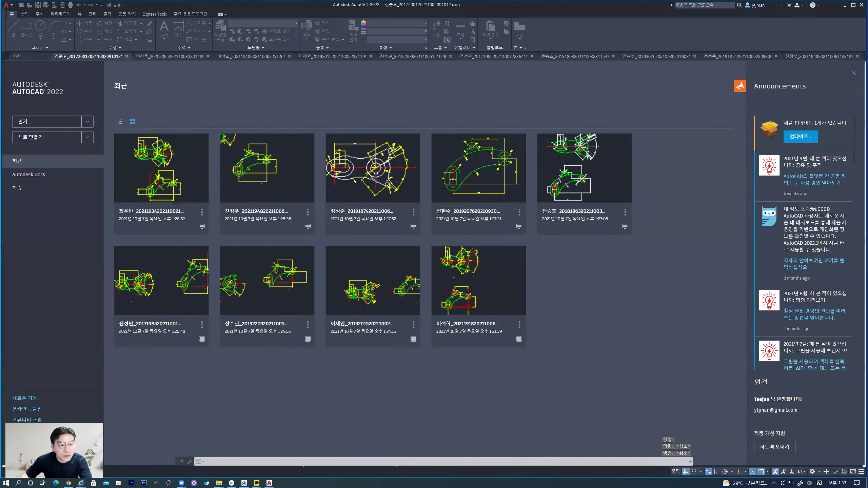
{"action": "key", "text": "n"}
{"action": "left_click", "coordinate": [127, 56]}
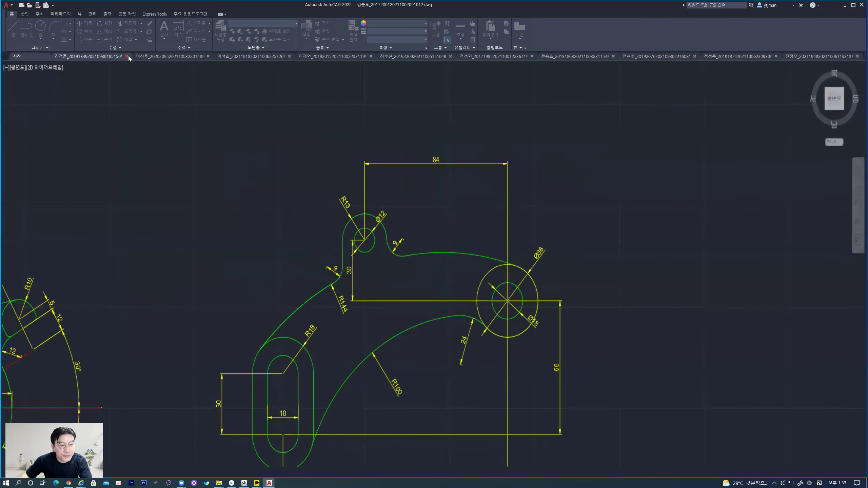
{"action": "left_click", "coordinate": [463, 259]}
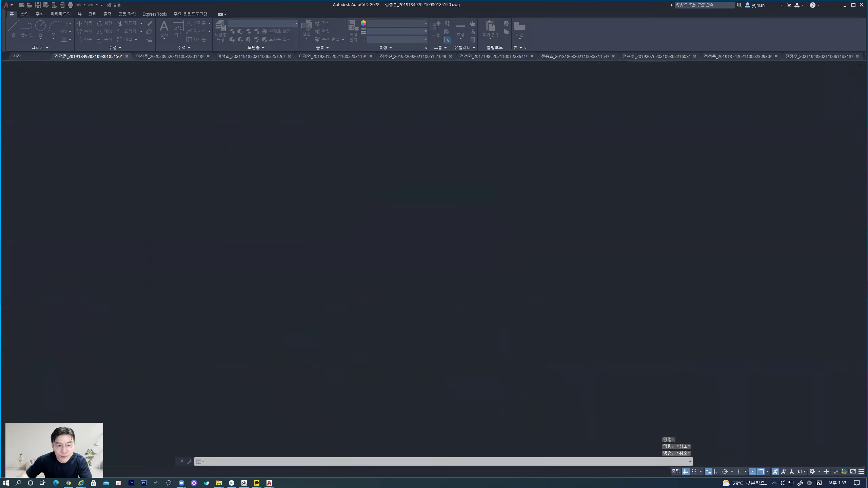
{"action": "left_click", "coordinate": [126, 55]}
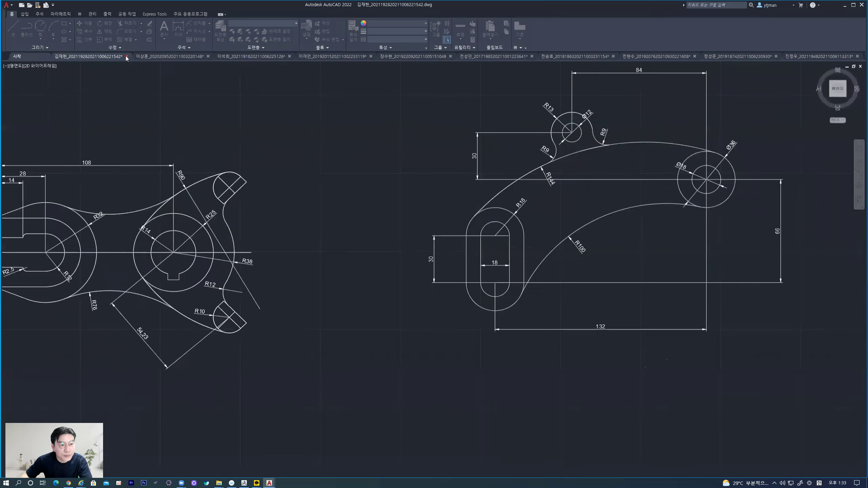
{"action": "left_click", "coordinate": [454, 259]}
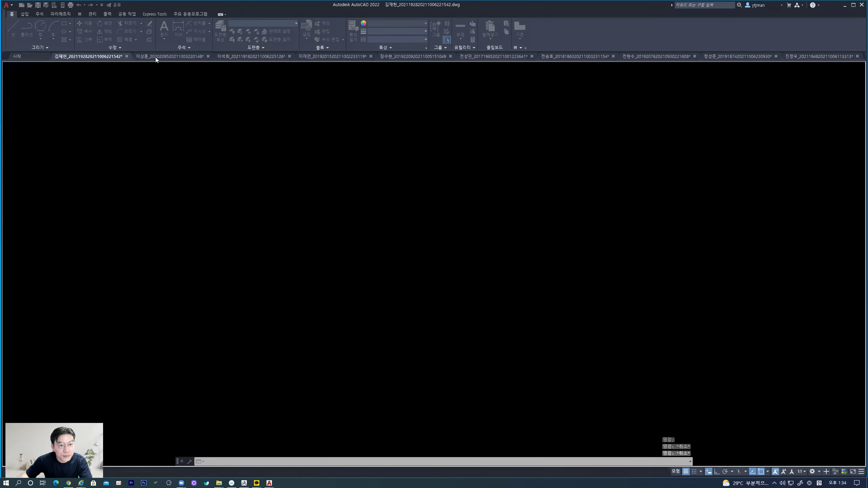
{"action": "left_click", "coordinate": [127, 57]}
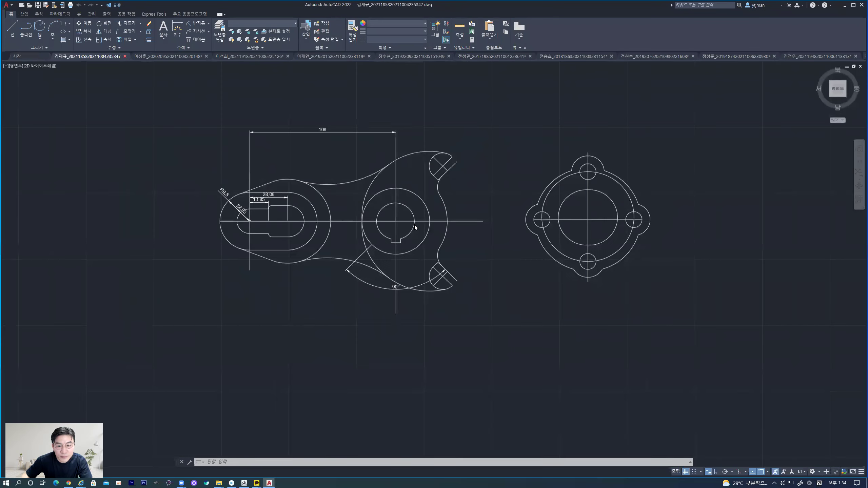
{"action": "left_click", "coordinate": [459, 260]}
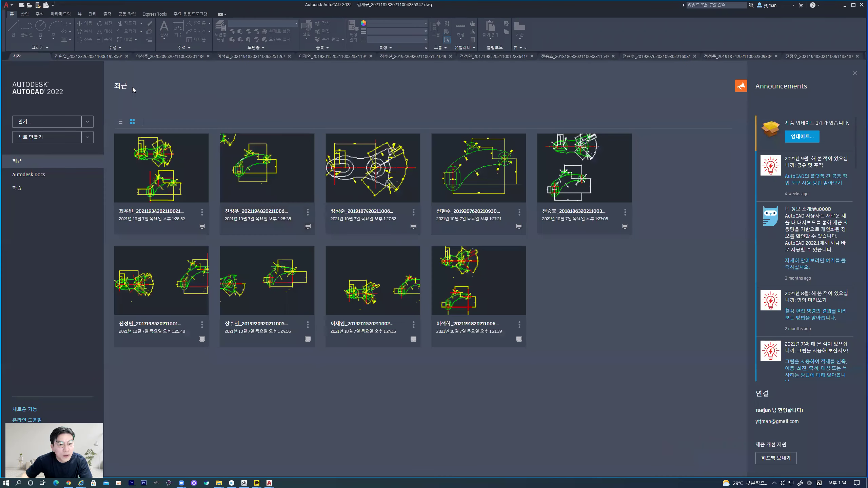
- Close the remaining student drawings without saving and switch to Drawing1
{"action": "left_click", "coordinate": [121, 56]}
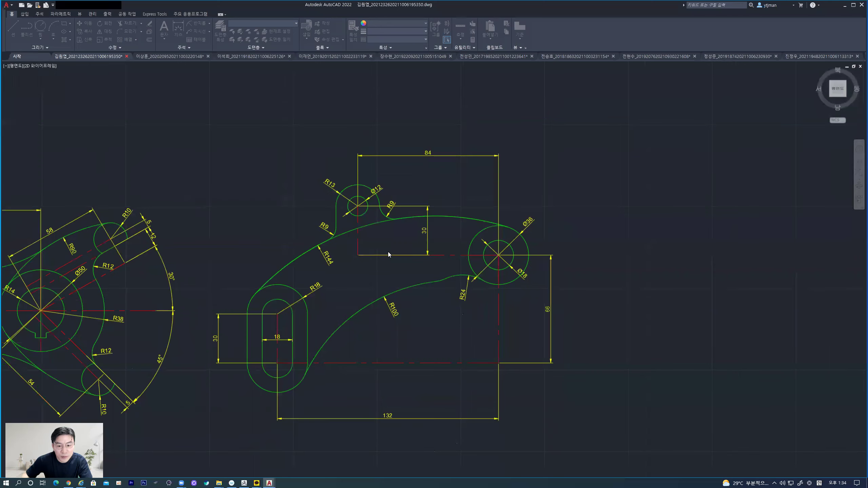
{"action": "left_click", "coordinate": [458, 259]}
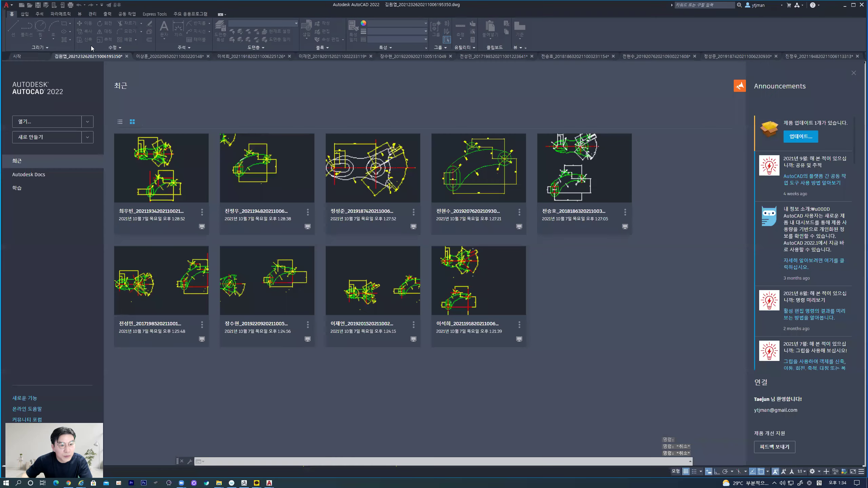
{"action": "left_click", "coordinate": [124, 56]}
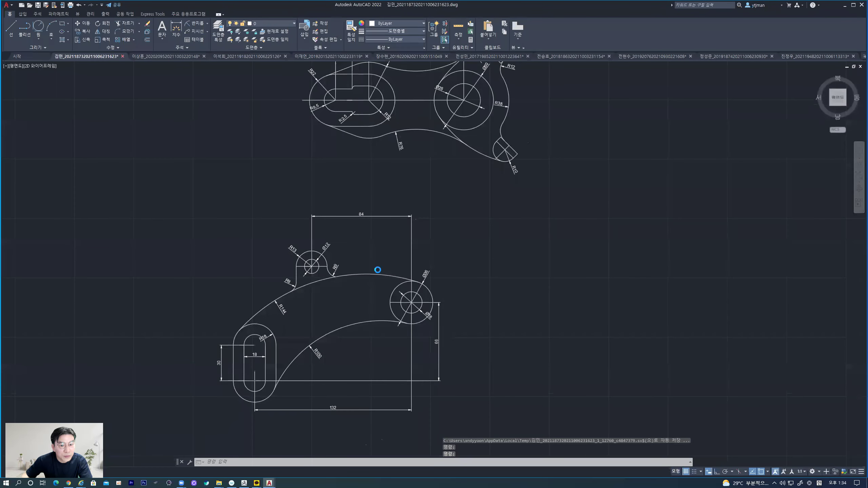
{"action": "left_click", "coordinate": [456, 259]}
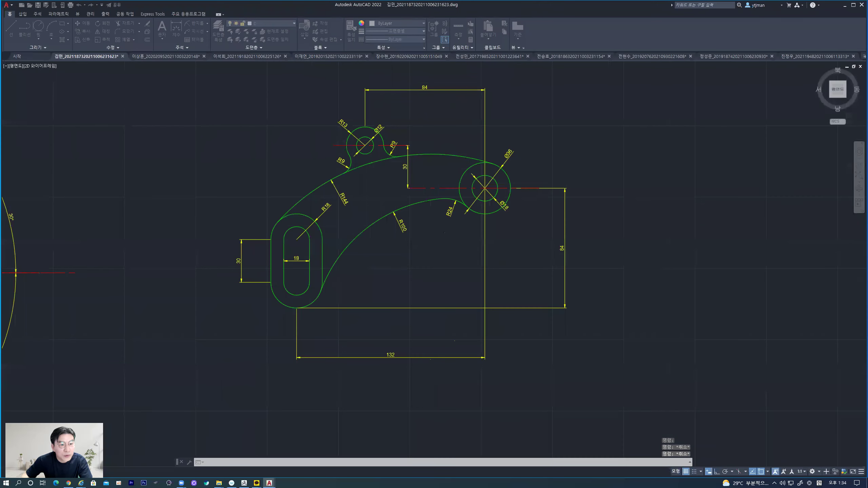
{"action": "left_click", "coordinate": [126, 56]}
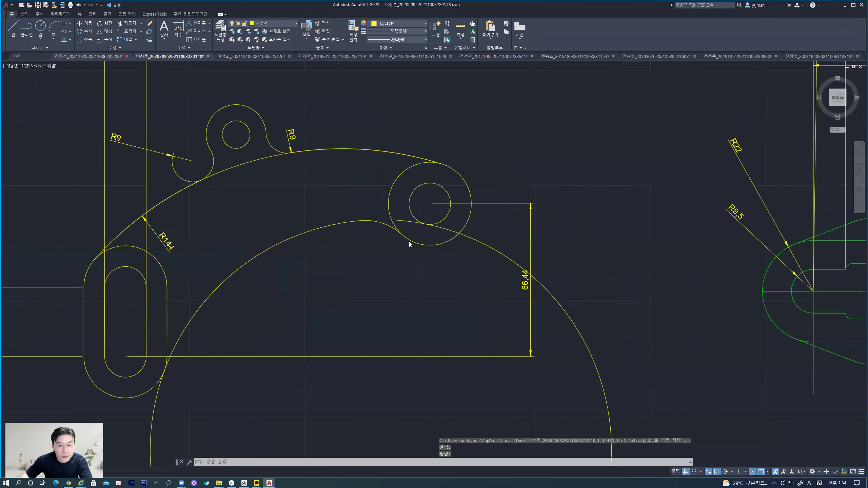
{"action": "left_click", "coordinate": [457, 258]}
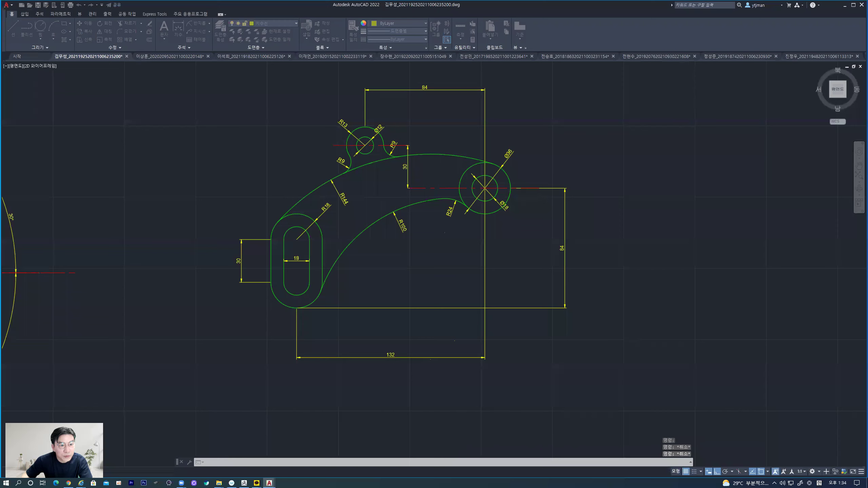
{"action": "left_click", "coordinate": [127, 56]}
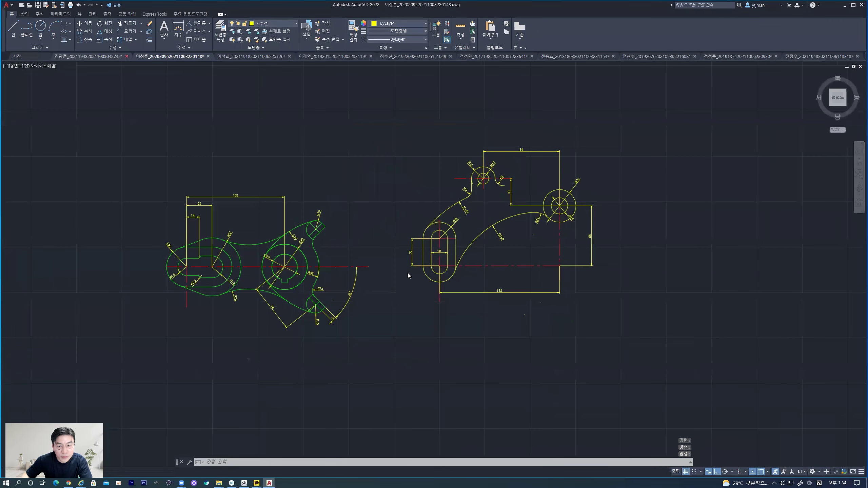
{"action": "left_click", "coordinate": [463, 261]}
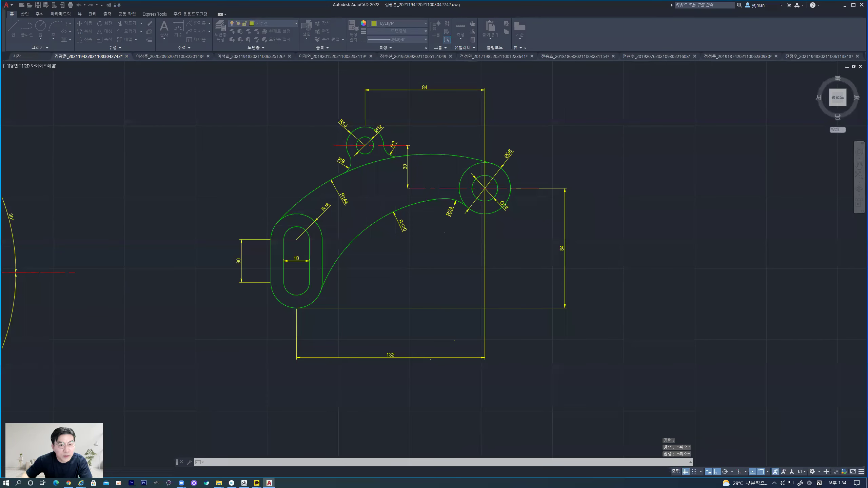
{"action": "left_click", "coordinate": [74, 53]}
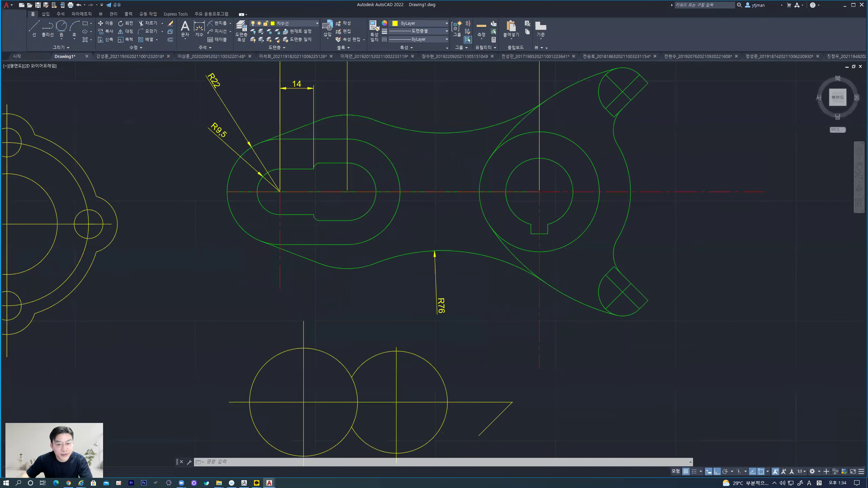
{"action": "scroll", "coordinate": [420, 282], "scroll_direction": "down", "scroll_amount": 1}
{"action": "scroll", "coordinate": [449, 281], "scroll_direction": "down", "scroll_amount": 2}
{"action": "scroll", "coordinate": [444, 249], "scroll_direction": "down", "scroll_amount": 2}
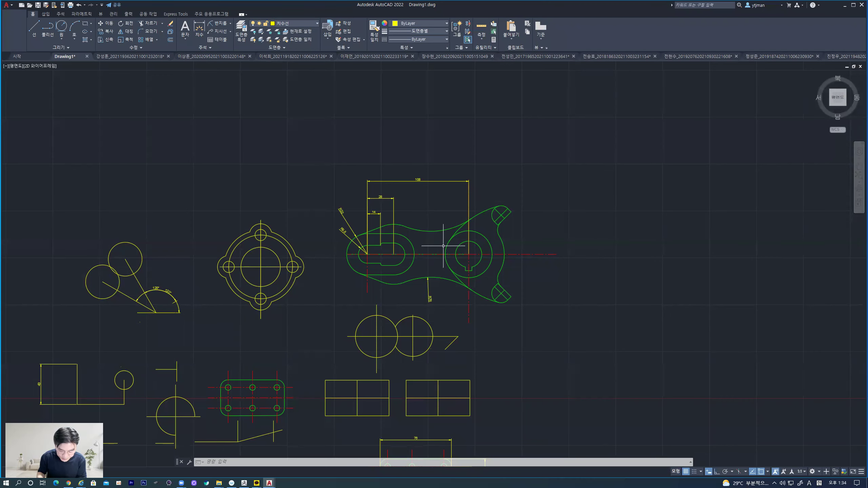
{"action": "middle_click_drag", "start_coordinate": [344, 221], "coordinate": [382, 179]}
{"action": "scroll", "coordinate": [285, 227], "scroll_direction": "up", "scroll_amount": 5}
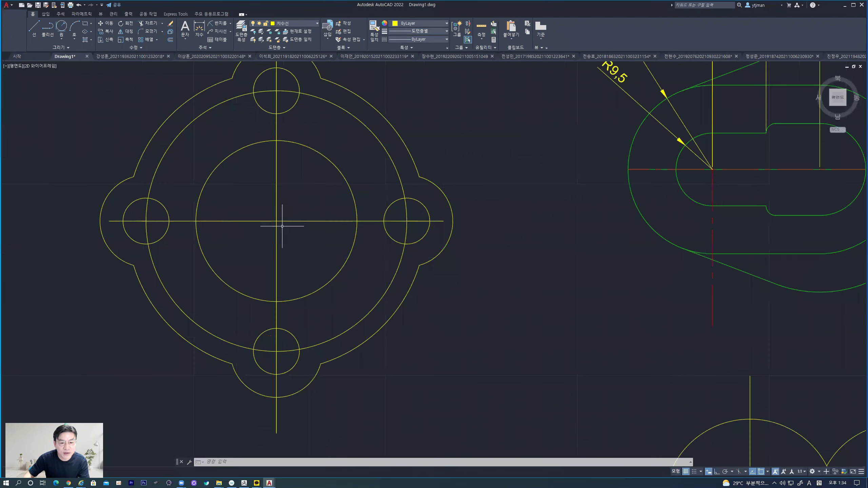
{"action": "scroll", "coordinate": [277, 213], "scroll_direction": "down", "scroll_amount": 1}
{"action": "scroll", "coordinate": [277, 213], "scroll_direction": "down", "scroll_amount": 3}
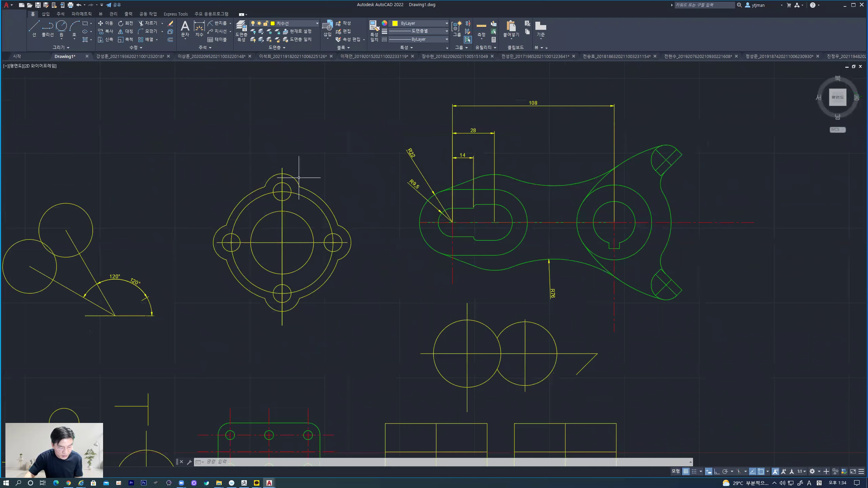
{"action": "scroll", "coordinate": [338, 237], "scroll_direction": "down", "scroll_amount": 2}
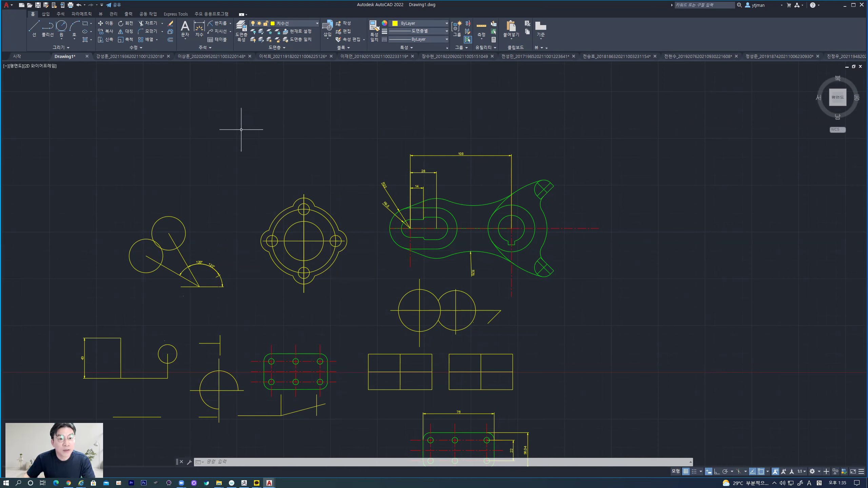
- Expand the Draw, Modify and Annotation panel slide-outs on the Home tab
{"action": "left_click", "coordinate": [59, 47]}
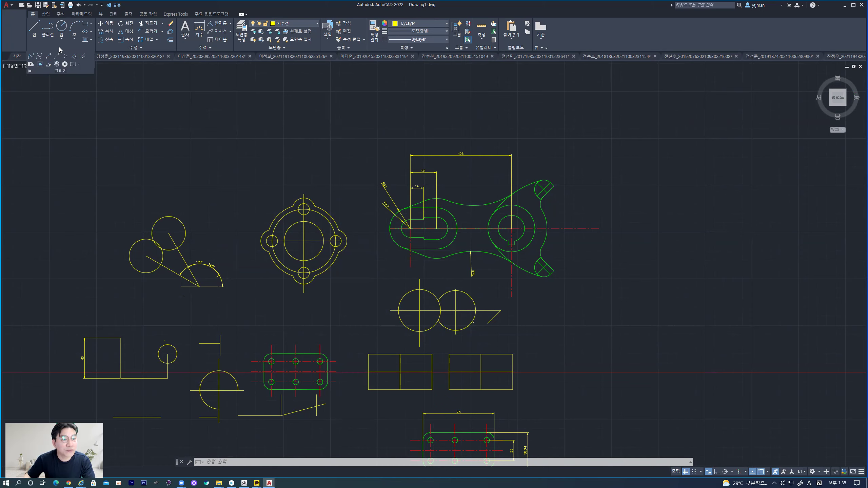
{"action": "left_click", "coordinate": [137, 48]}
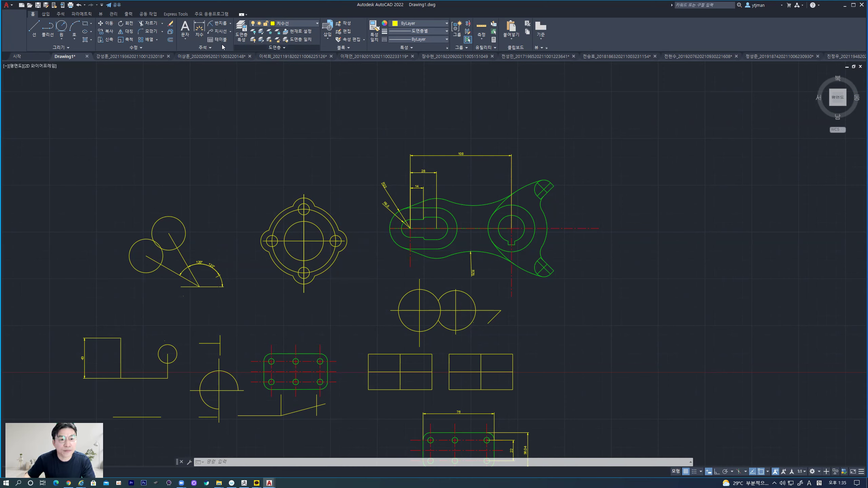
{"action": "left_click", "coordinate": [208, 46]}
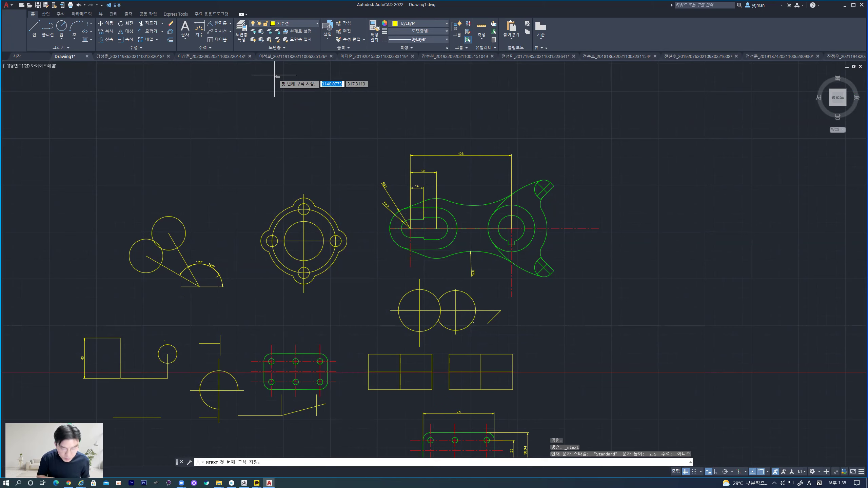
- Pick the two corners of the MTEXT box above the drawings for the CAD/CAM text
{"action": "left_click", "coordinate": [265, 101]}
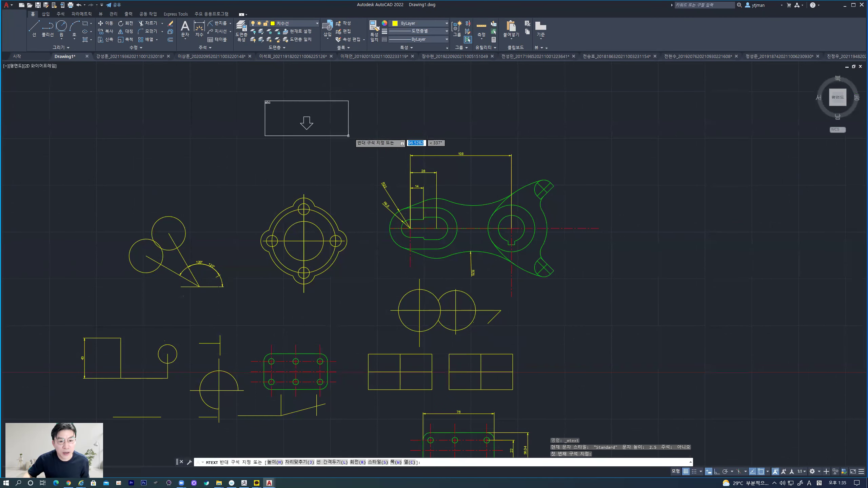
{"action": "left_click", "coordinate": [361, 132]}
{"action": "type", "text": "CAD/CAM"}
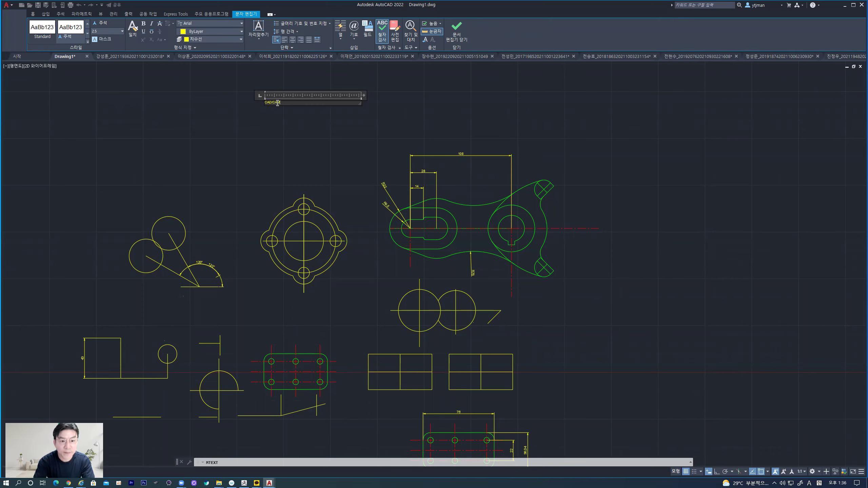
- Finish the CAD/CAM text and stretch it to a slightly shifted position
{"action": "left_click", "coordinate": [304, 119]}
{"action": "left_click", "coordinate": [272, 102]}
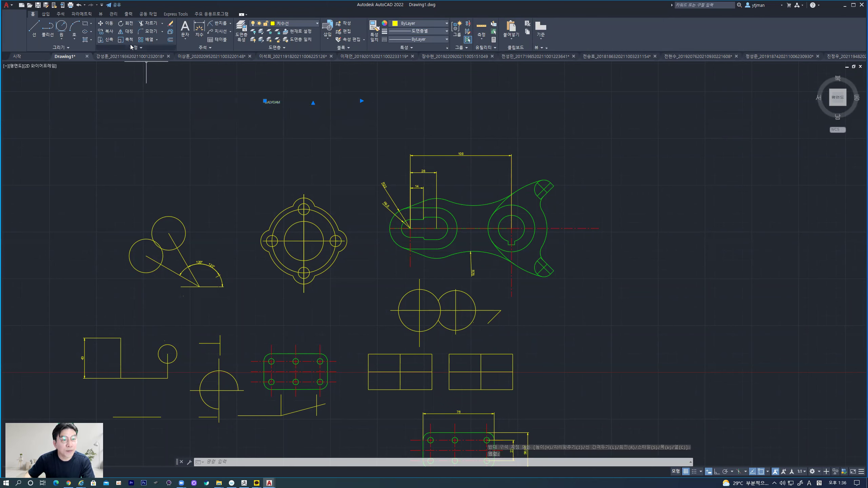
{"action": "left_click", "coordinate": [110, 42]}
{"action": "left_click", "coordinate": [276, 102]}
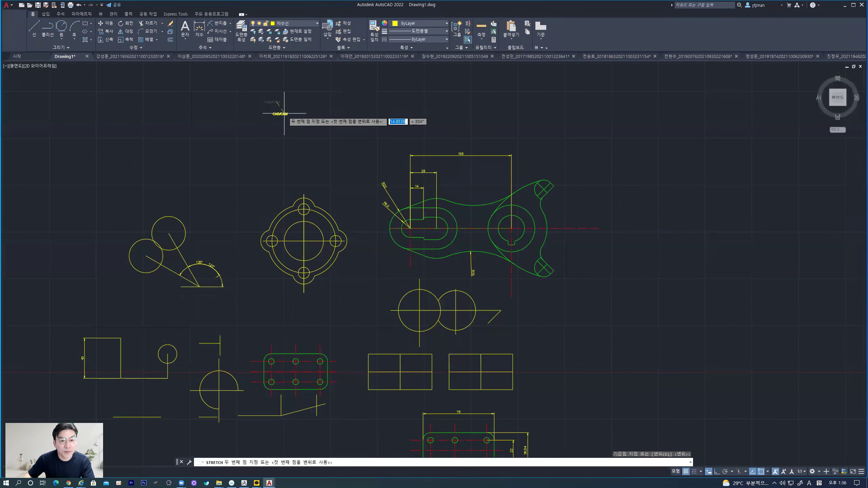
{"action": "left_click", "coordinate": [284, 113]}
- Drag the text frame's width and height grips to narrow it to the word
{"action": "left_click", "coordinate": [280, 113]}
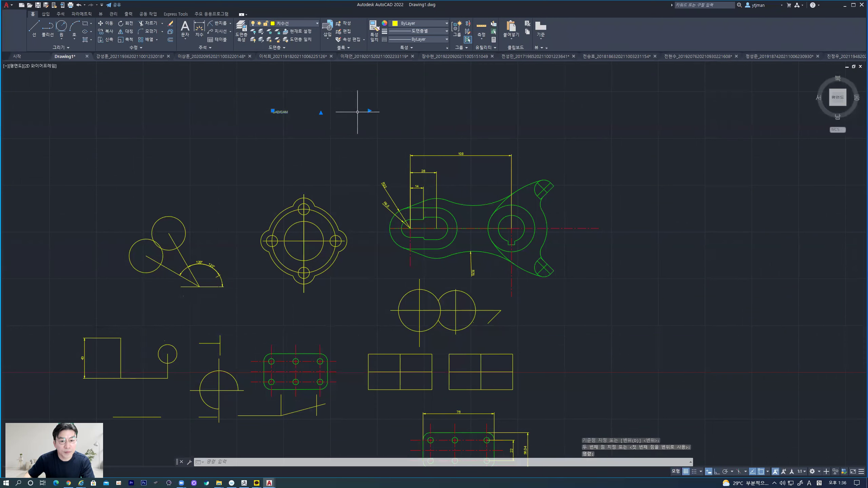
{"action": "left_click", "coordinate": [369, 111]}
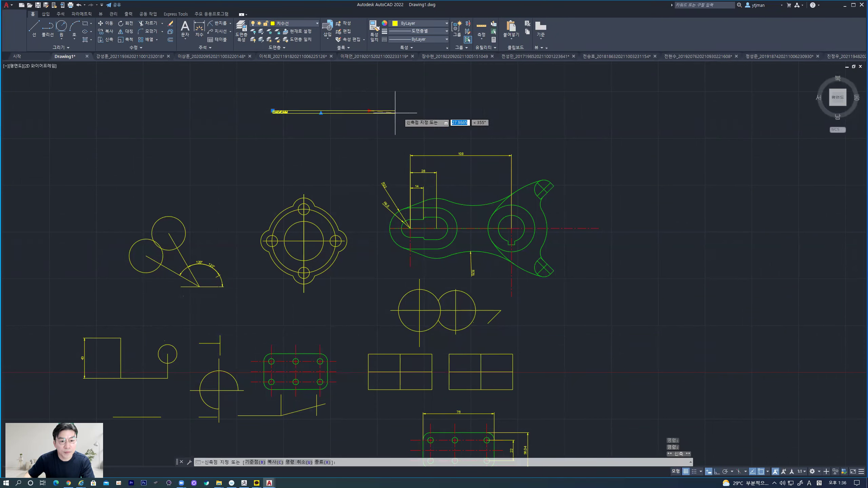
{"action": "left_click", "coordinate": [323, 111]}
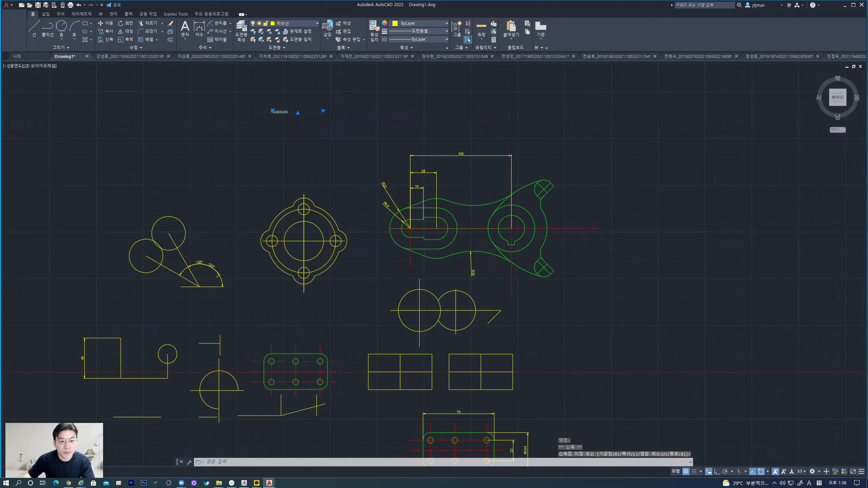
{"action": "left_click", "coordinate": [297, 112]}
{"action": "left_click", "coordinate": [298, 135]}
{"action": "left_click", "coordinate": [323, 111]}
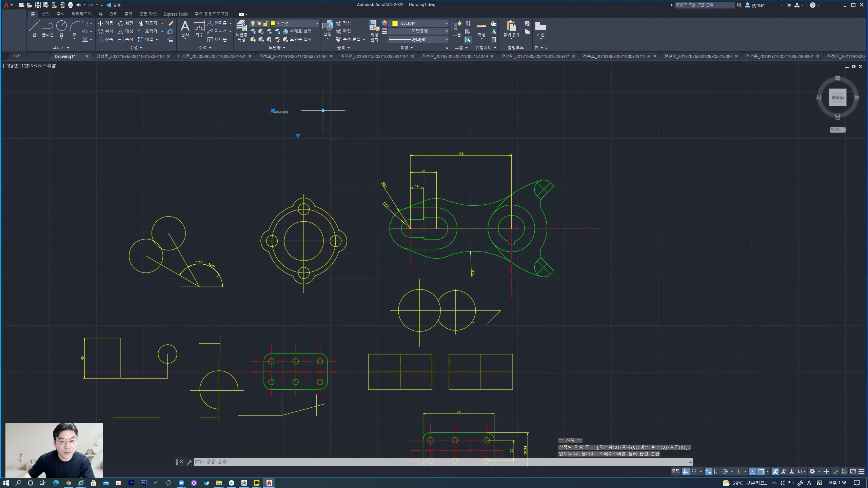
{"action": "left_click", "coordinate": [295, 117]}
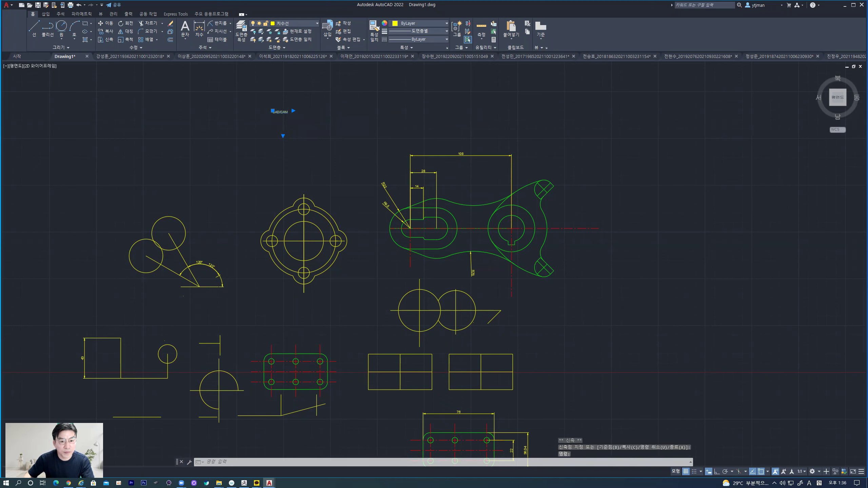
- Edit the CAD/CAM text: keep height 2.5, make it bold, leave justification unchanged
{"action": "double_click", "coordinate": [280, 112]}
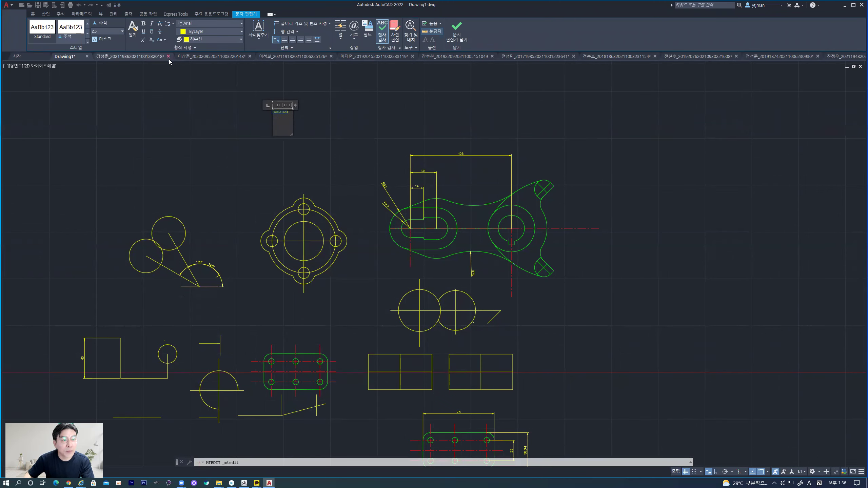
{"action": "left_click", "coordinate": [123, 31]}
{"action": "left_click", "coordinate": [109, 40]}
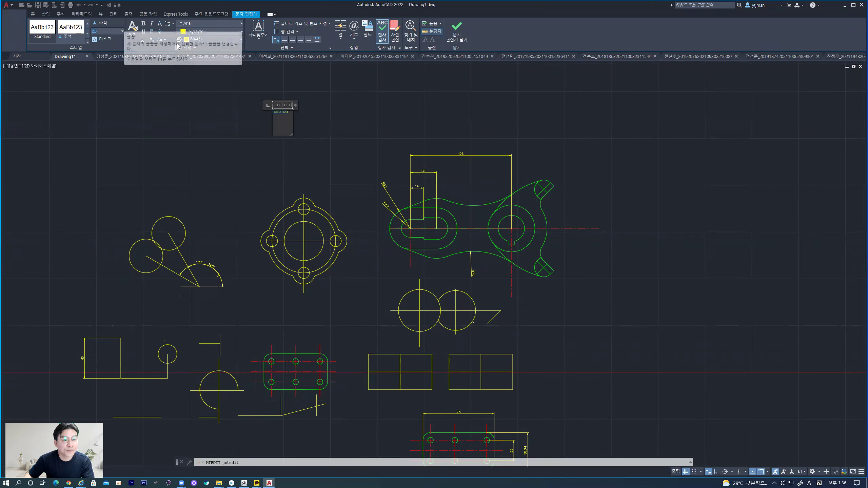
{"action": "left_click", "coordinate": [144, 24]}
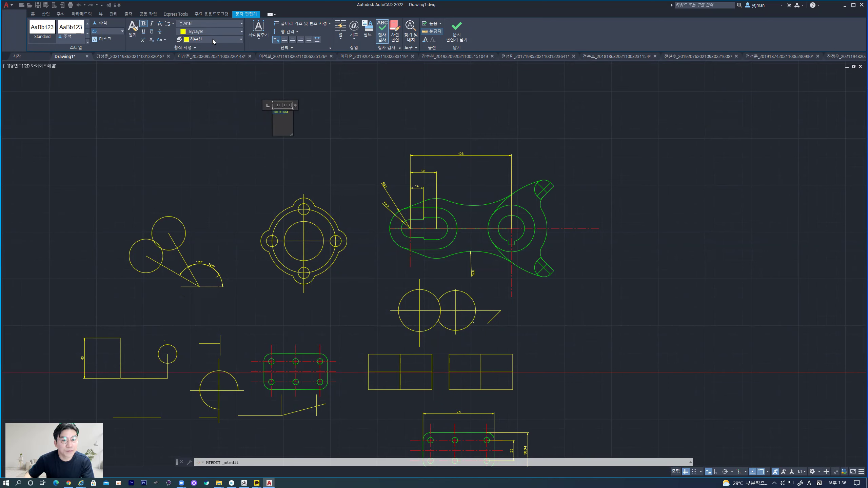
{"action": "left_click", "coordinate": [253, 40]}
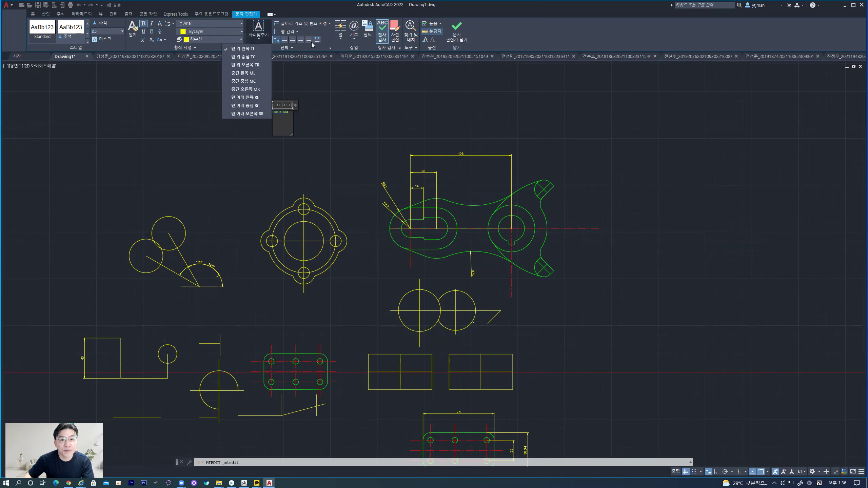
{"action": "left_click", "coordinate": [483, 42]}
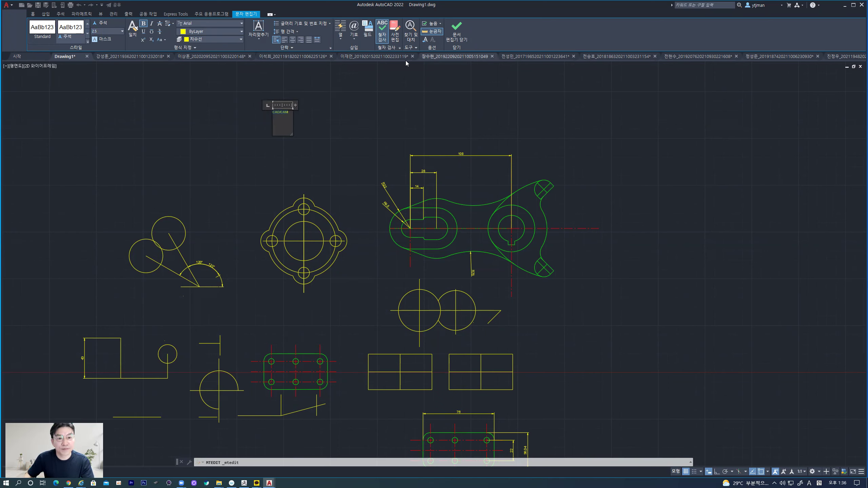
- Set the oblique angle to -1 and apply the Standard text style to CAD/CAM
{"action": "left_click", "coordinate": [194, 48]}
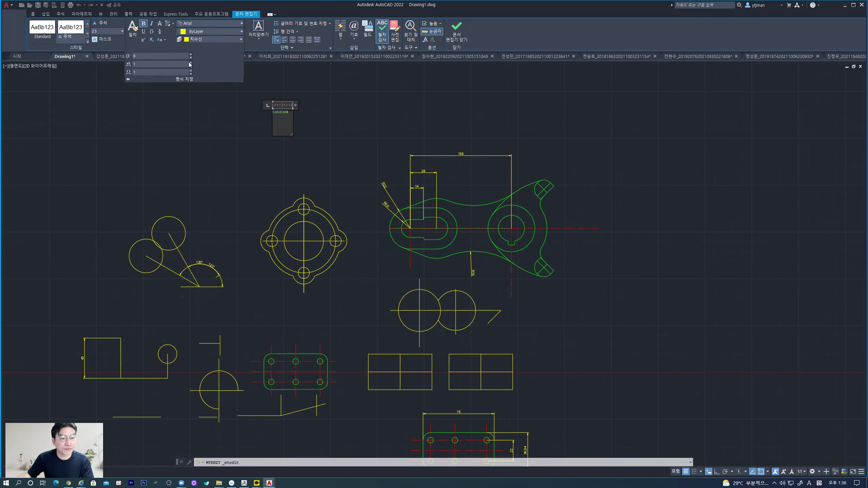
{"action": "left_click", "coordinate": [190, 55]}
{"action": "left_click", "coordinate": [190, 58]}
{"action": "left_click", "coordinate": [191, 58]}
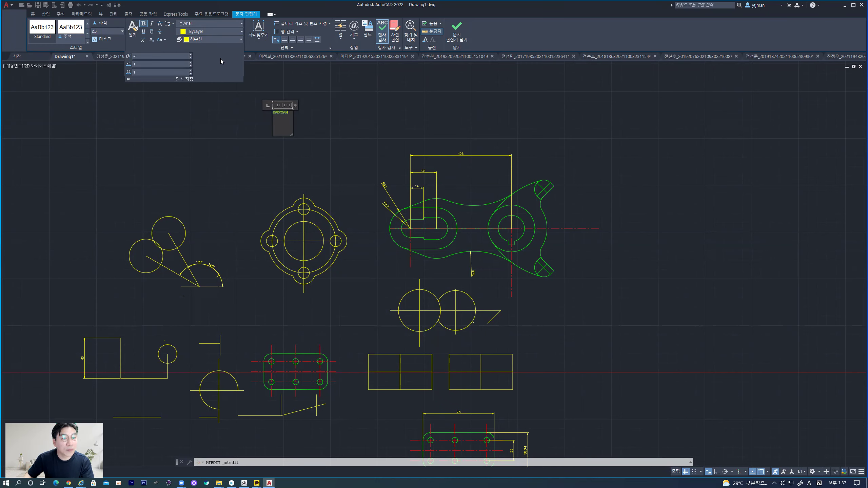
{"action": "left_click", "coordinate": [103, 38]}
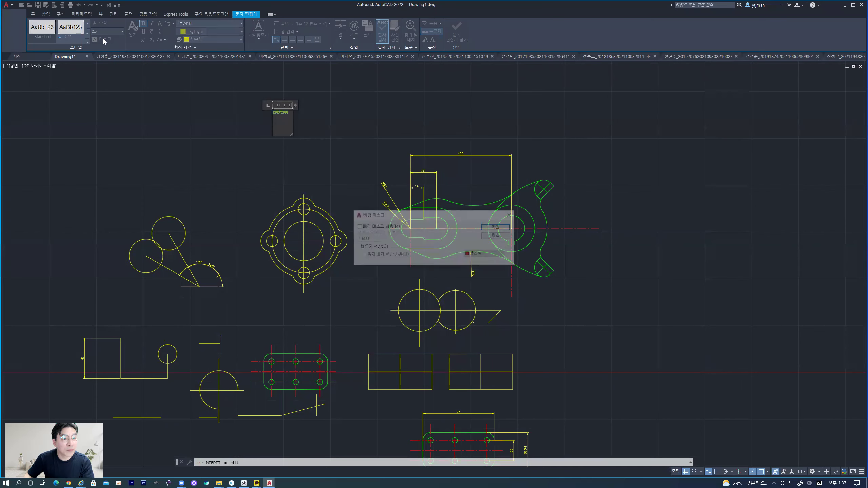
{"action": "left_click", "coordinate": [503, 235]}
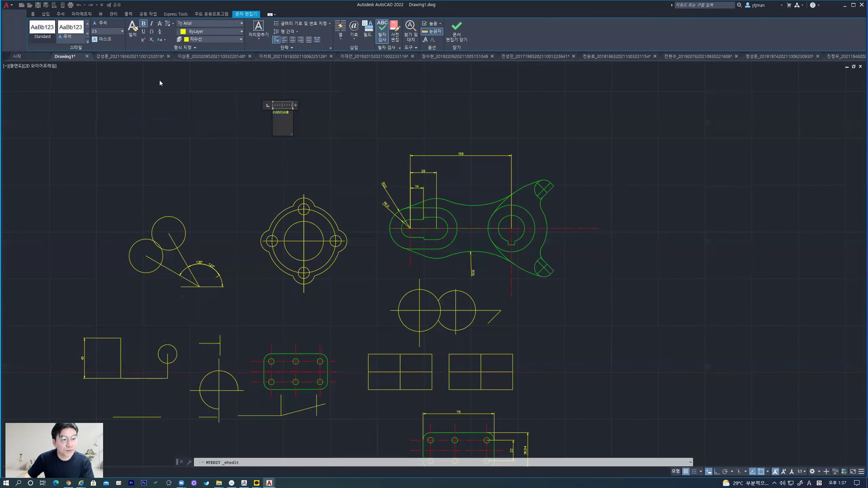
{"action": "left_click", "coordinate": [40, 28]}
{"action": "left_click", "coordinate": [444, 250]}
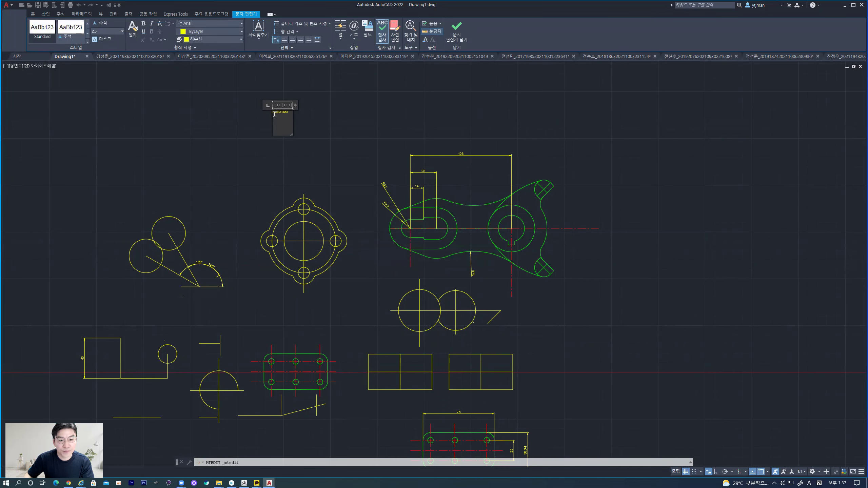
{"action": "left_click", "coordinate": [308, 109]}
- Clear the selection and zoom in on the CAD/CAM text
{"action": "left_click", "coordinate": [287, 120]}
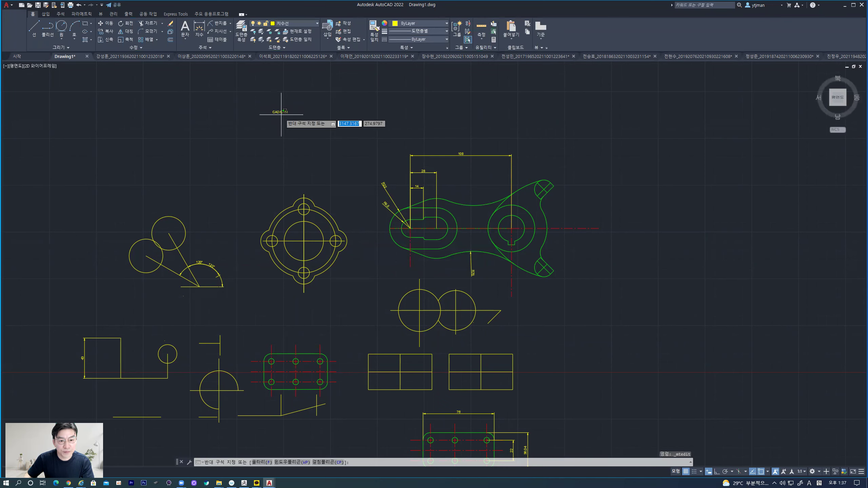
{"action": "left_click", "coordinate": [267, 112]}
{"action": "left_click", "coordinate": [303, 140]}
{"action": "left_click", "coordinate": [237, 145]}
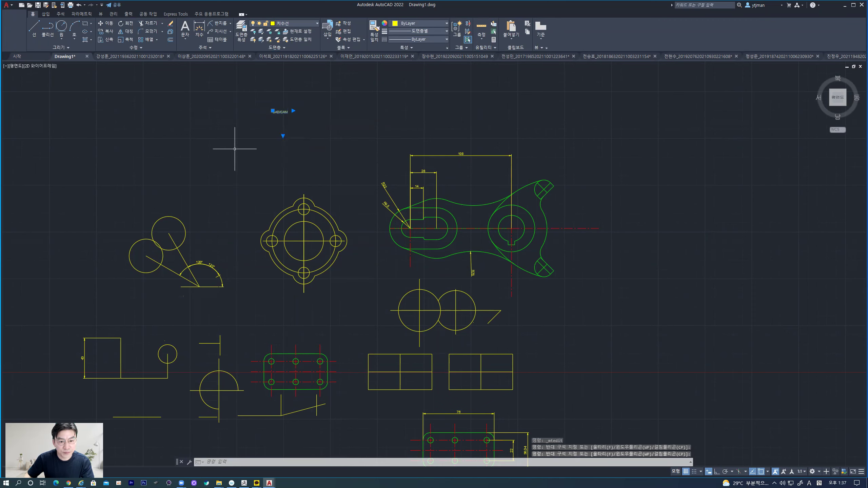
{"action": "key", "text": "Escape"}
{"action": "scroll", "coordinate": [254, 123], "scroll_direction": "up", "scroll_amount": 5}
{"action": "middle_click_drag", "start_coordinate": [368, 120], "coordinate": [341, 223]}
{"action": "scroll", "coordinate": [302, 190], "scroll_direction": "up", "scroll_amount": 2}
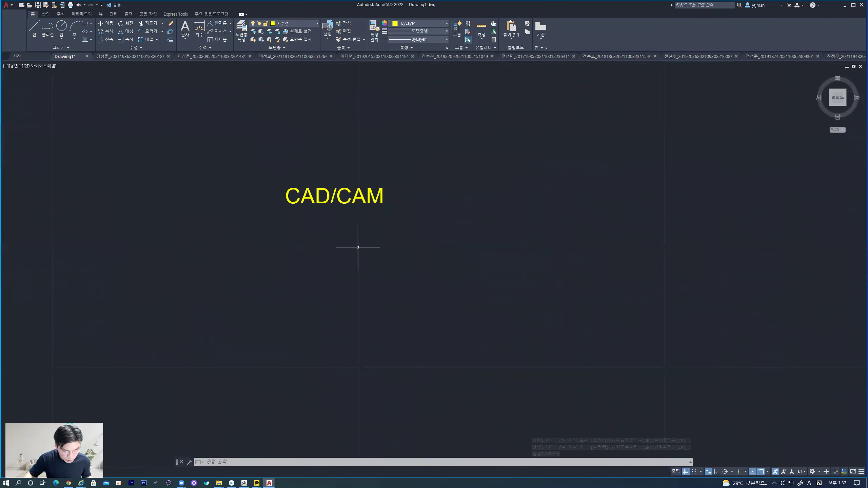
- Draw a vertical line with Ortho on just right of the CAD/CAM text
{"action": "left_click", "coordinate": [34, 27]}
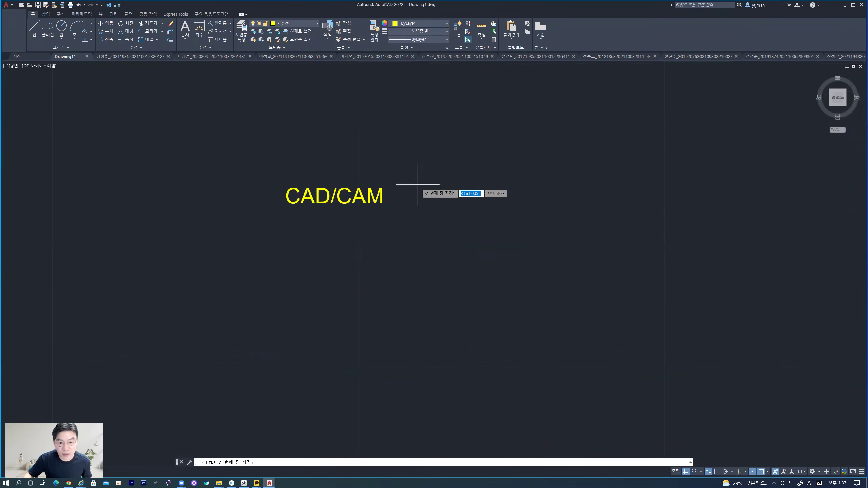
{"action": "left_click", "coordinate": [409, 168]}
{"action": "key", "text": "F8"}
{"action": "left_click", "coordinate": [411, 237]}
{"action": "key", "text": "Escape"}
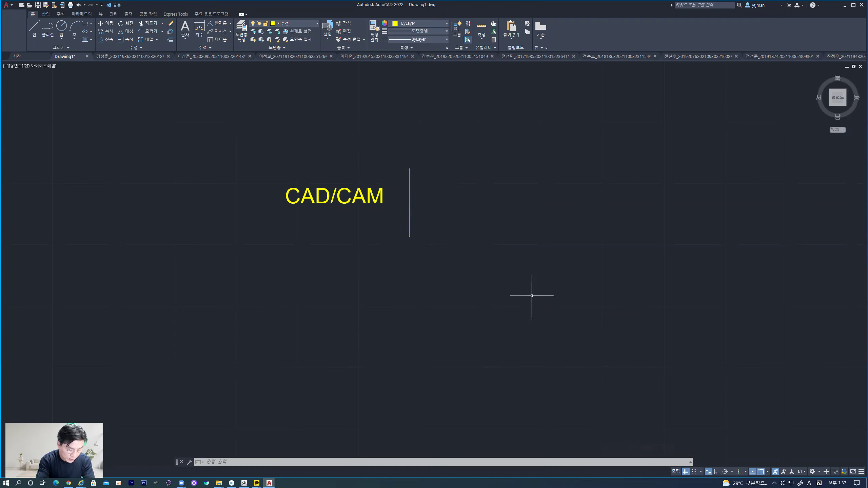
{"action": "type", "text": "m"}
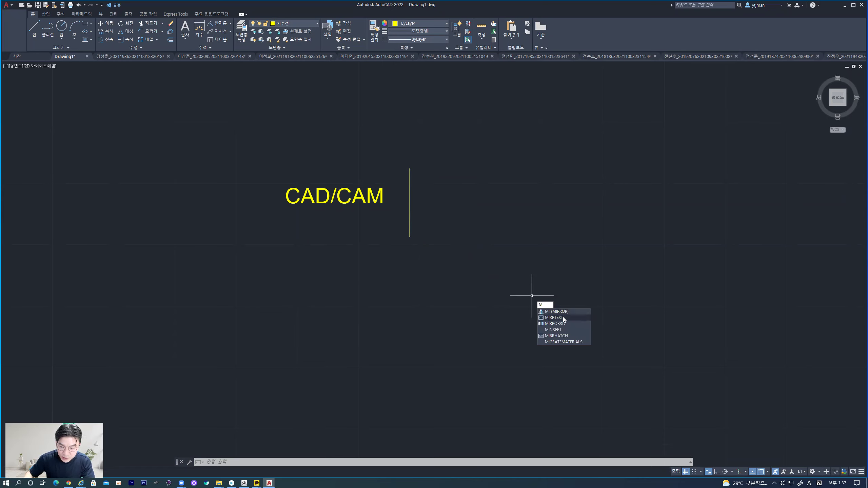
- Set MIRRTEXT to 1 so mirrored text comes out reversed
{"action": "left_click", "coordinate": [563, 318]}
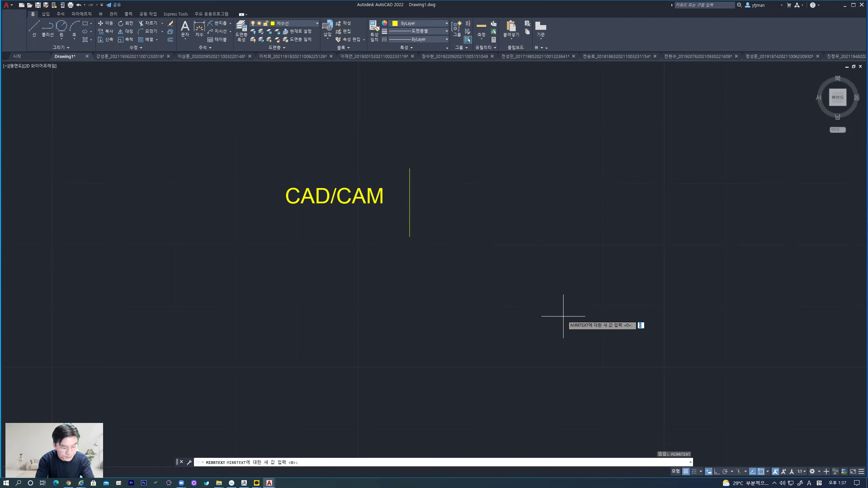
{"action": "type", "text": "1"}
{"action": "key", "text": "Return"}
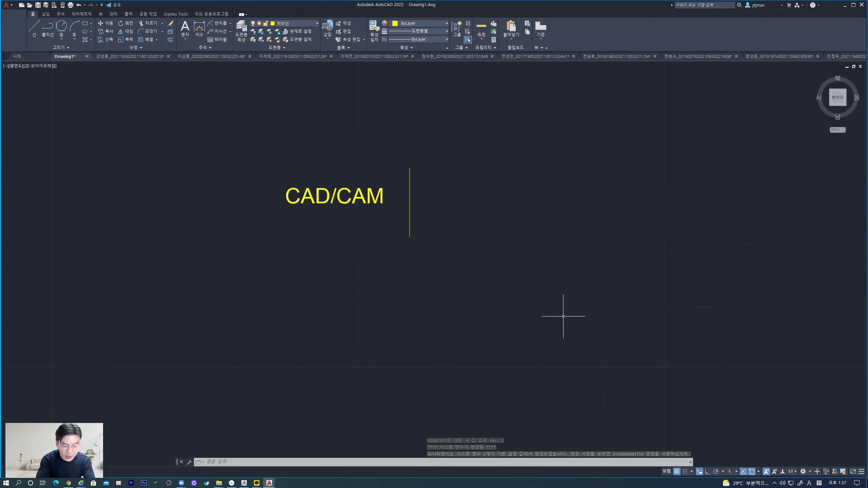
- Mirror the CAD/CAM text across the vertical line, keeping the original
{"action": "type", "text": "MI"}
{"action": "key", "text": "Return"}
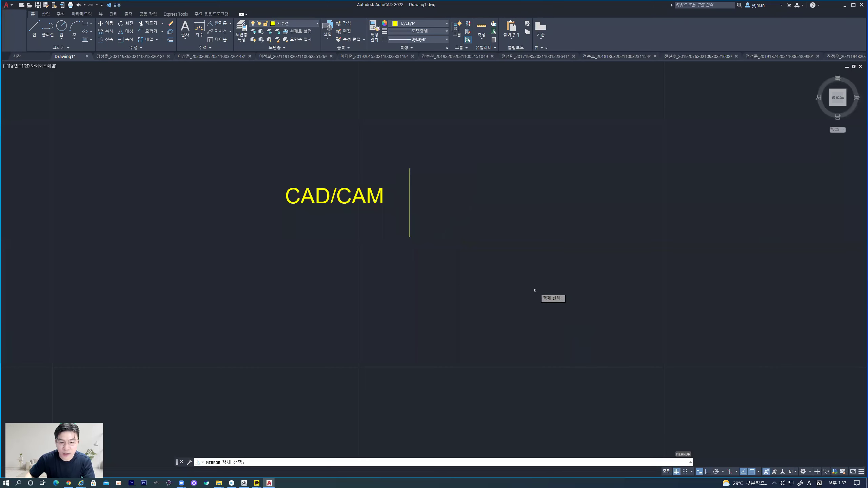
{"action": "left_click", "coordinate": [370, 198]}
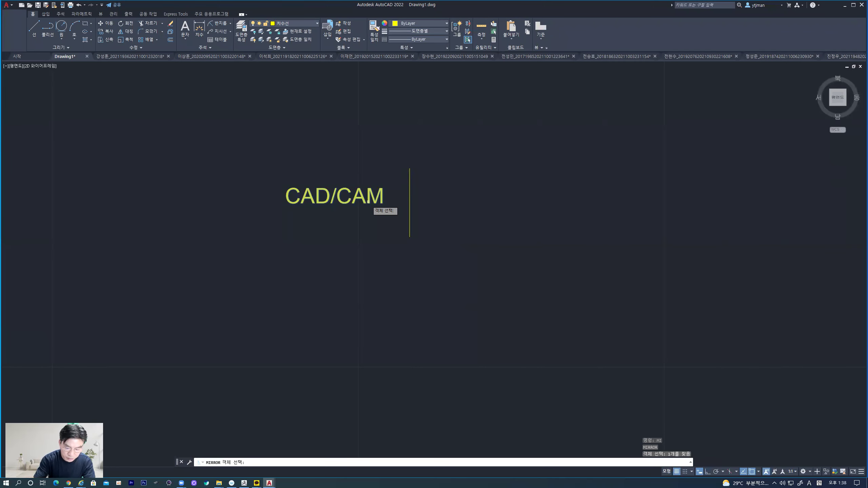
{"action": "key", "text": "Return"}
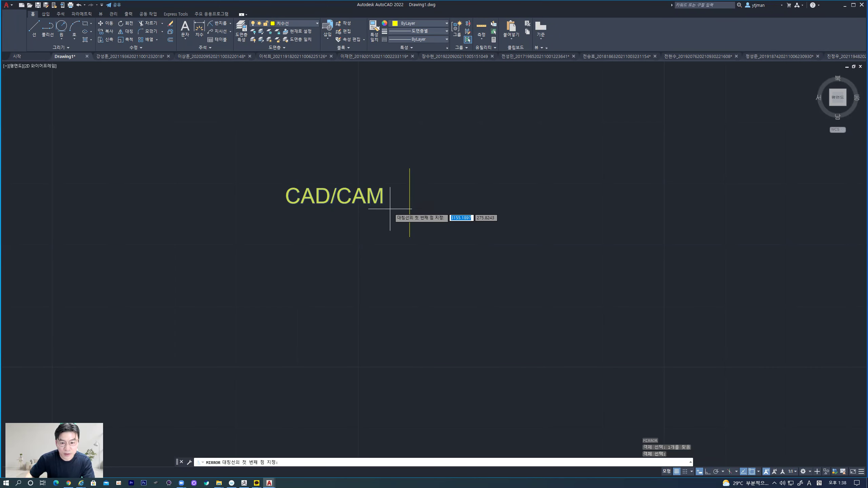
{"action": "left_click", "coordinate": [409, 237]}
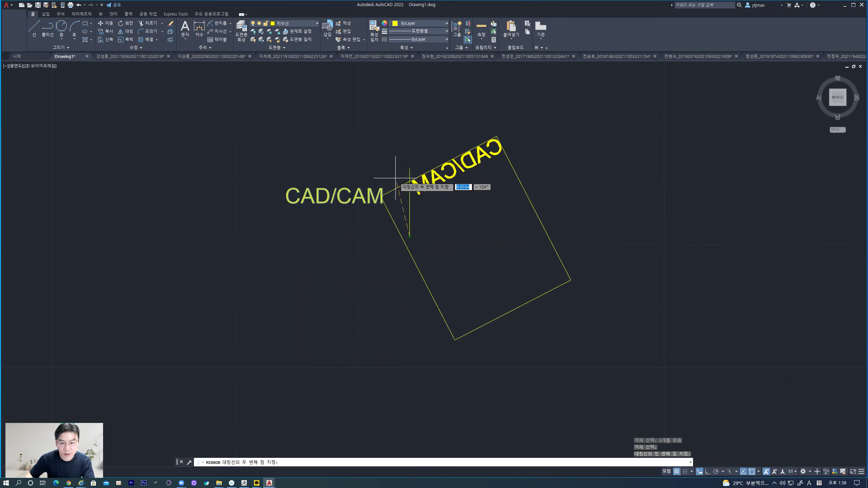
{"action": "left_click", "coordinate": [409, 187]}
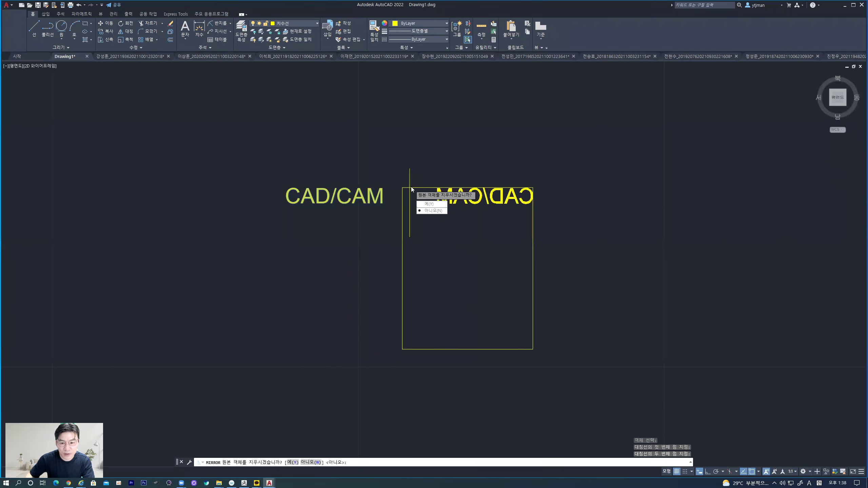
{"action": "left_click", "coordinate": [441, 211]}
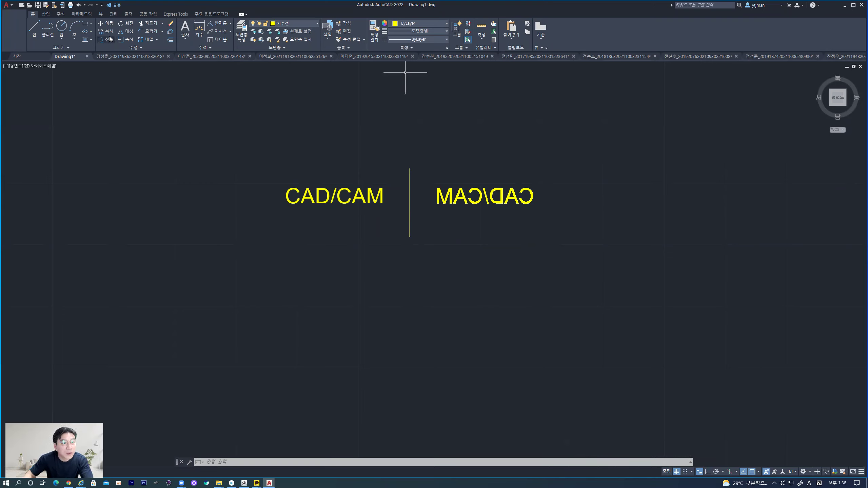
{"action": "type", "text": "co"}
{"action": "key", "text": "Return"}
- Copy both texts and the line straight down with Ortho on to form a second row
{"action": "left_click", "coordinate": [250, 126]}
{"action": "left_click", "coordinate": [618, 287]}
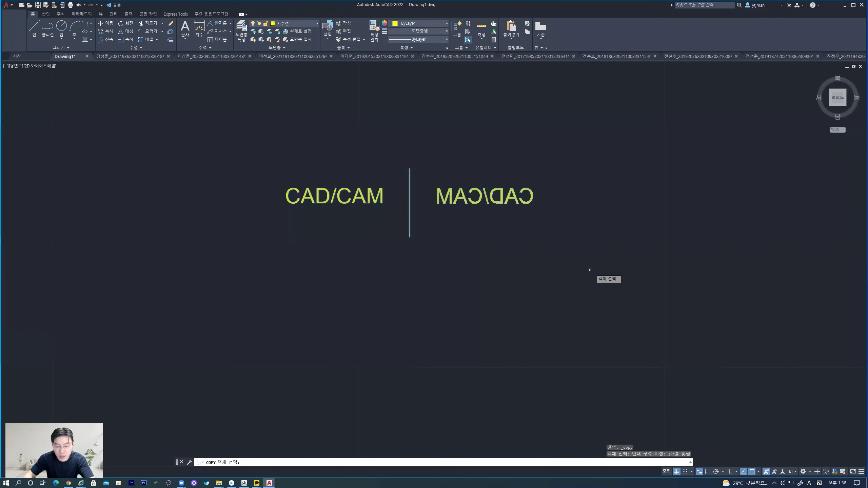
{"action": "key", "text": "Return"}
{"action": "left_click", "coordinate": [409, 237]}
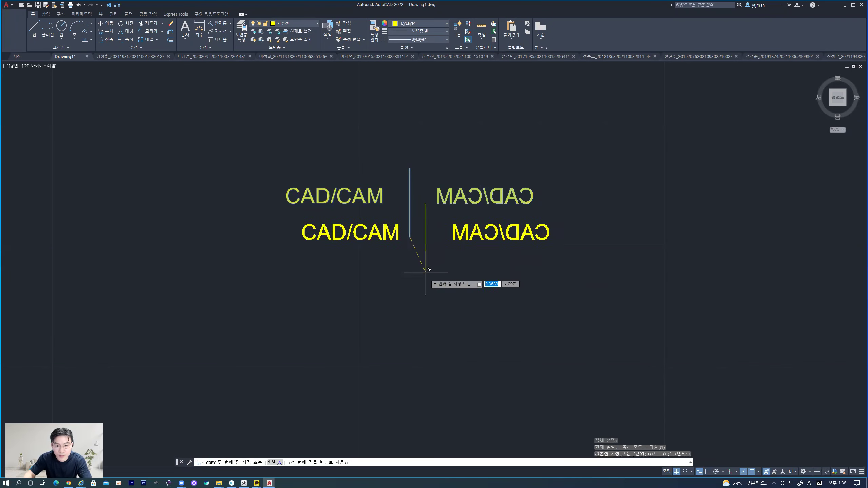
{"action": "key", "text": "F8"}
{"action": "left_click", "coordinate": [410, 336]}
{"action": "key", "text": "Escape"}
- Delete the lower reversed text and set MIRRTEXT to 0
{"action": "left_click", "coordinate": [462, 296]}
{"action": "left_click", "coordinate": [449, 295]}
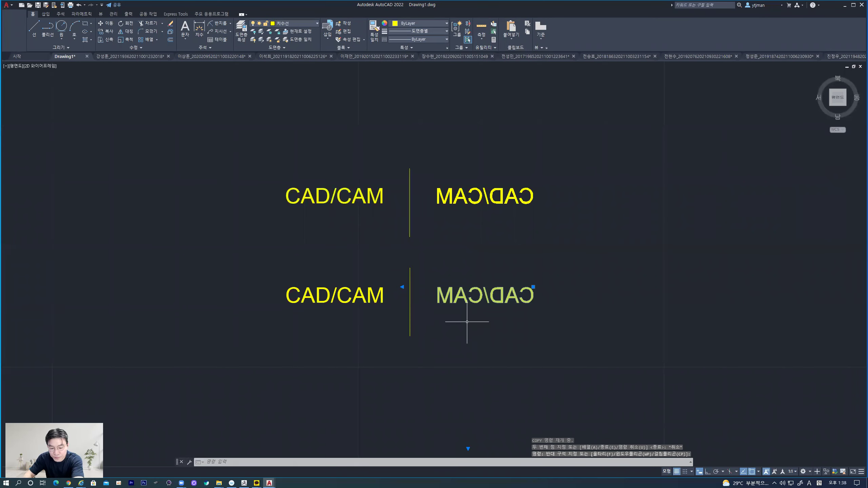
{"action": "key", "text": "Delete"}
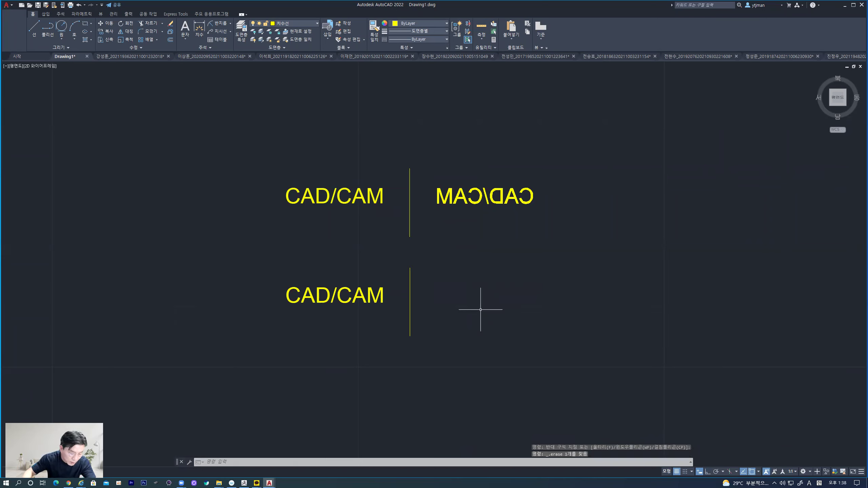
{"action": "type", "text": "m"}
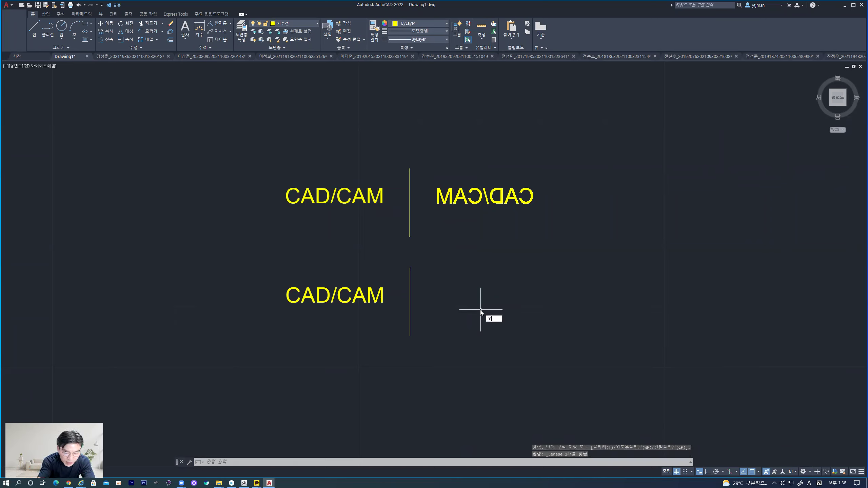
{"action": "left_click", "coordinate": [516, 331]}
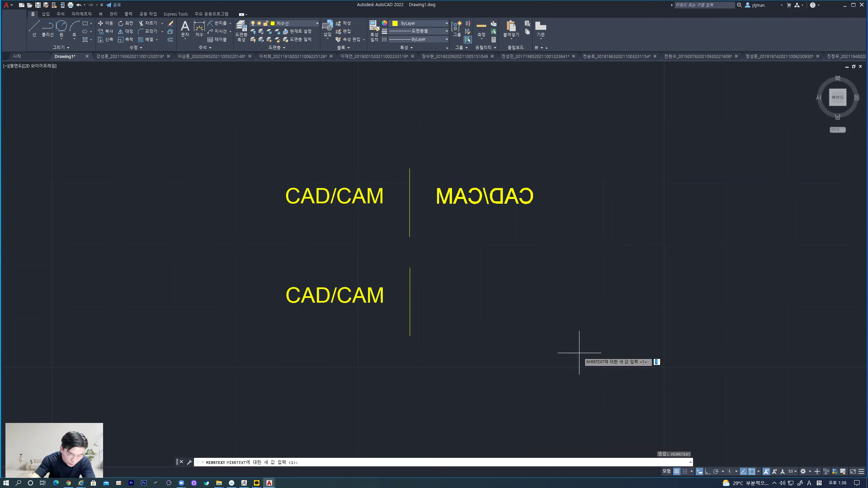
{"action": "type", "text": "0"}
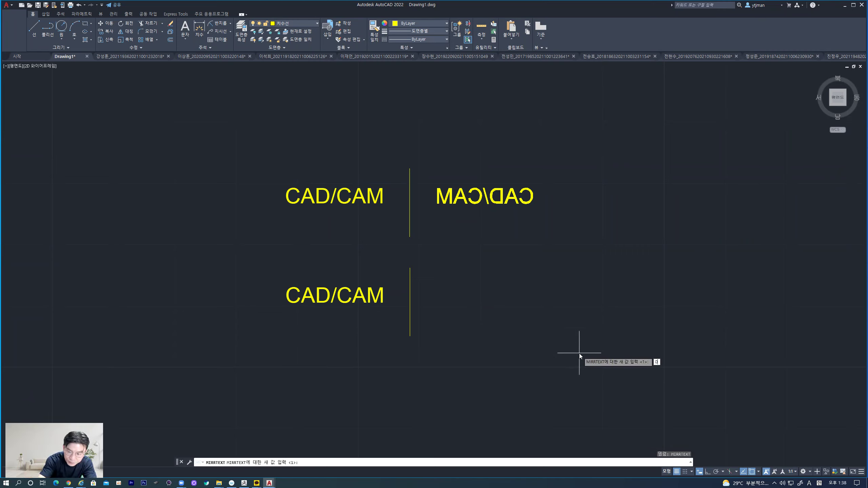
{"action": "key", "text": "Return"}
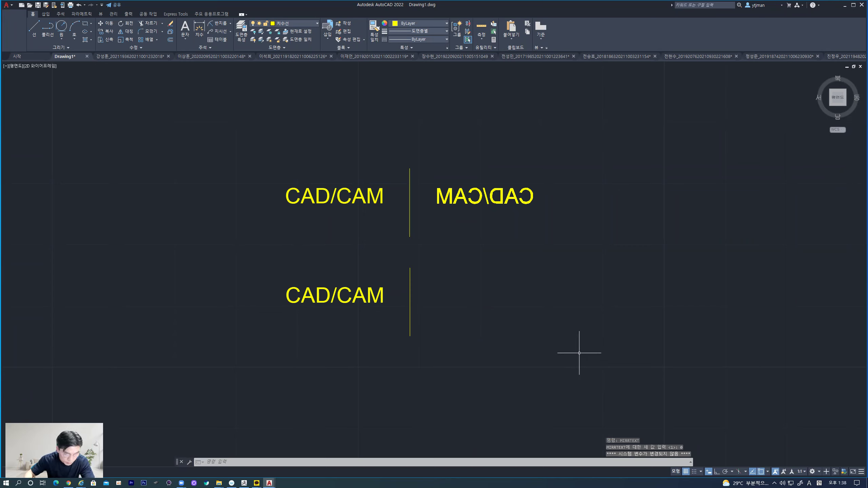
- Mirror the lower CAD/CAM text about the lower line, keeping the original
{"action": "type", "text": "MI"}
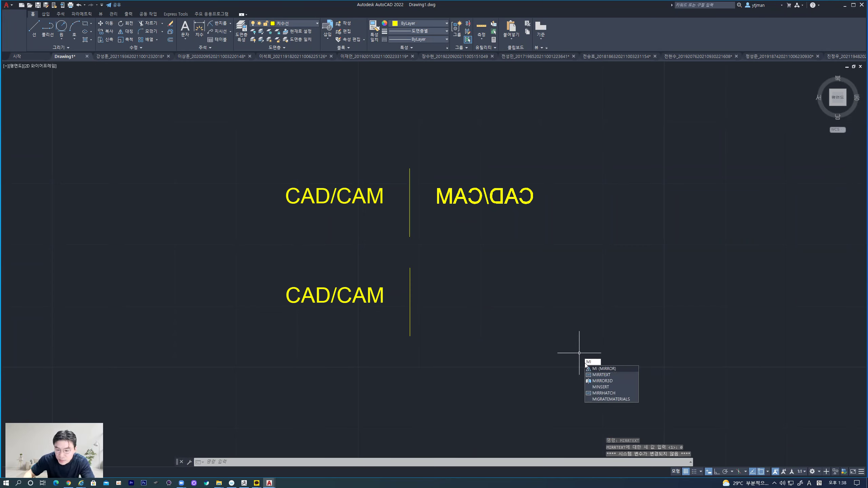
{"action": "key", "text": "Return"}
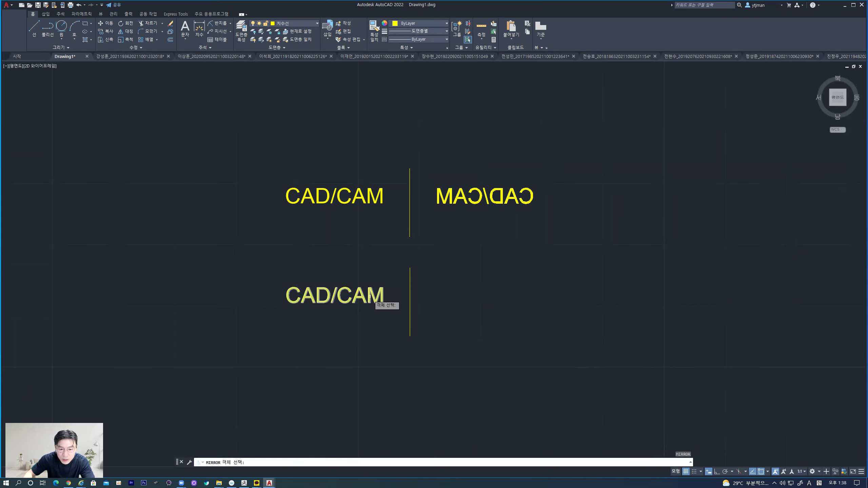
{"action": "left_click", "coordinate": [373, 298]}
{"action": "key", "text": "Return"}
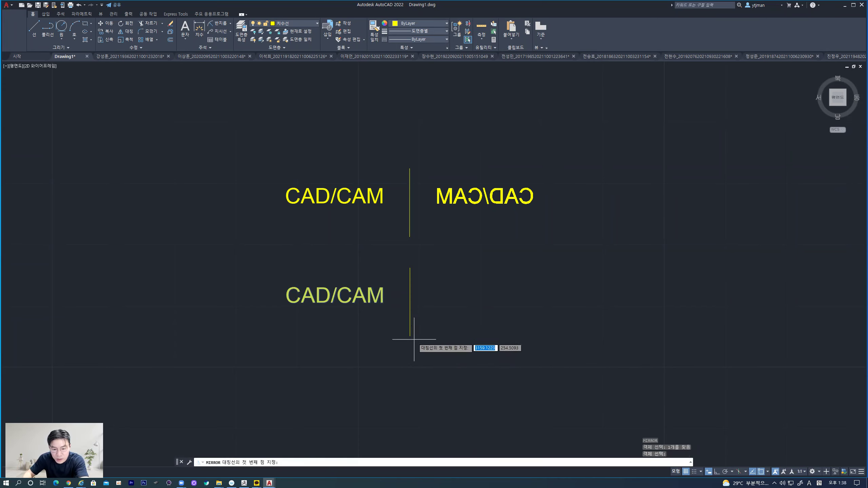
{"action": "left_click", "coordinate": [410, 336]}
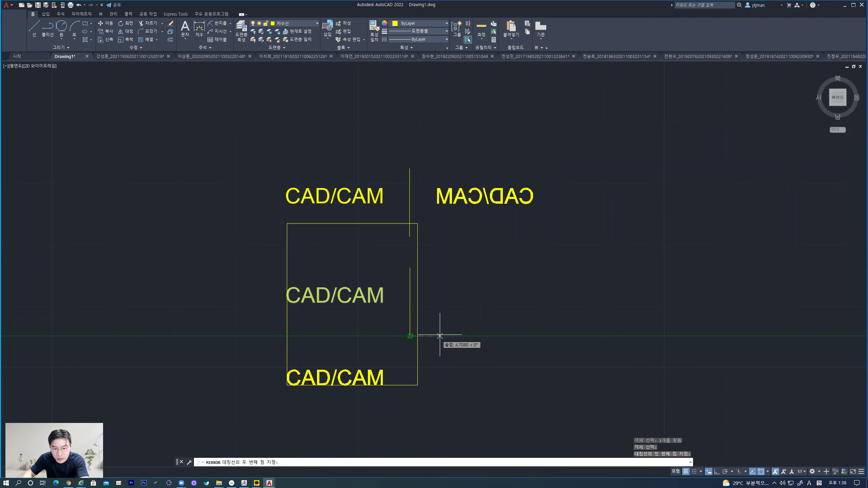
{"action": "left_click", "coordinate": [410, 271]}
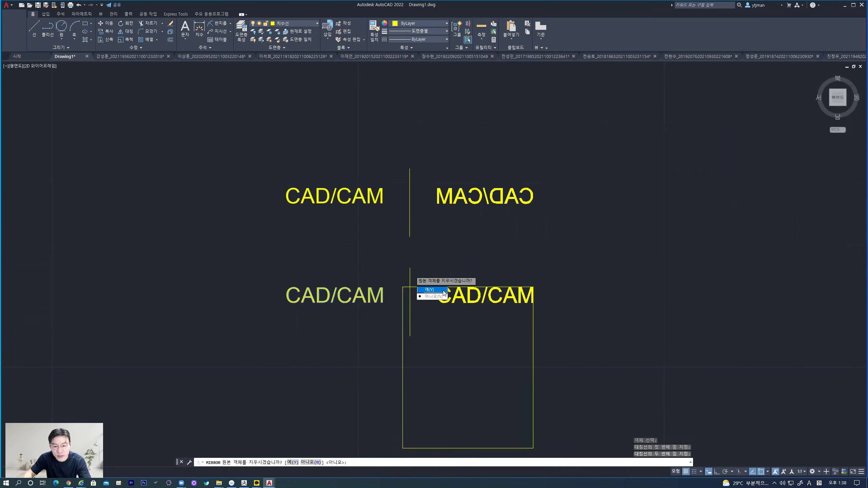
{"action": "left_click", "coordinate": [440, 296]}
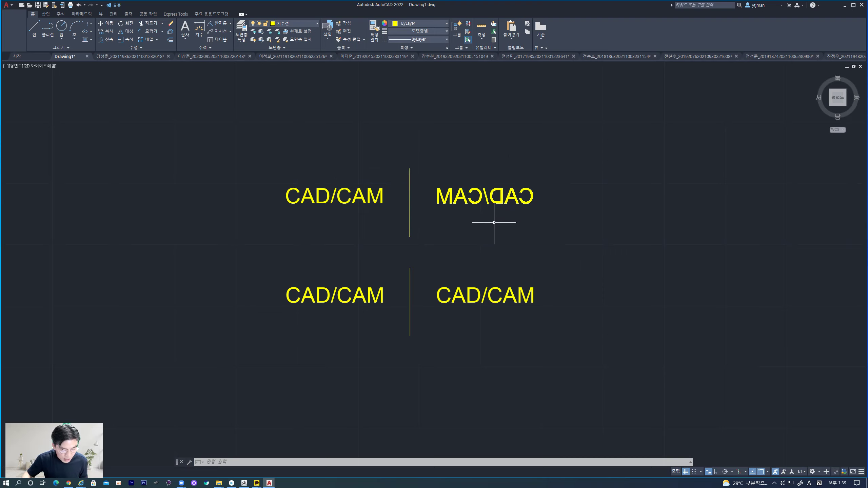
{"action": "left_click", "coordinate": [300, 296]}
{"action": "key", "text": "Escape"}
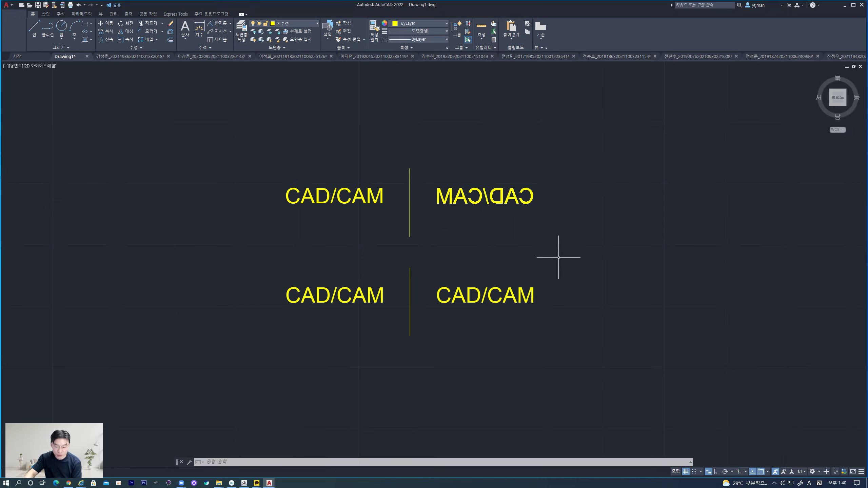
- Pan the view so the two CAD/CAM rows move toward the upper left
{"action": "middle_click_drag", "start_coordinate": [557, 255], "coordinate": [480, 259]}
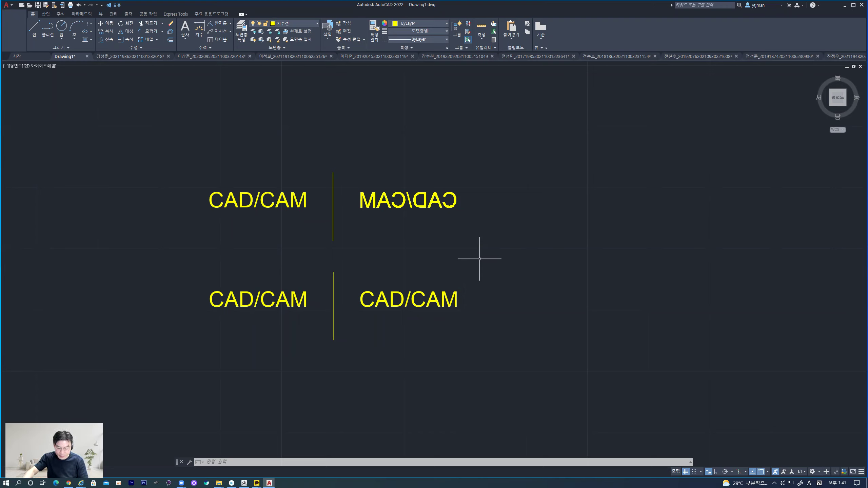
{"action": "middle_click_drag", "start_coordinate": [504, 254], "coordinate": [434, 222]}
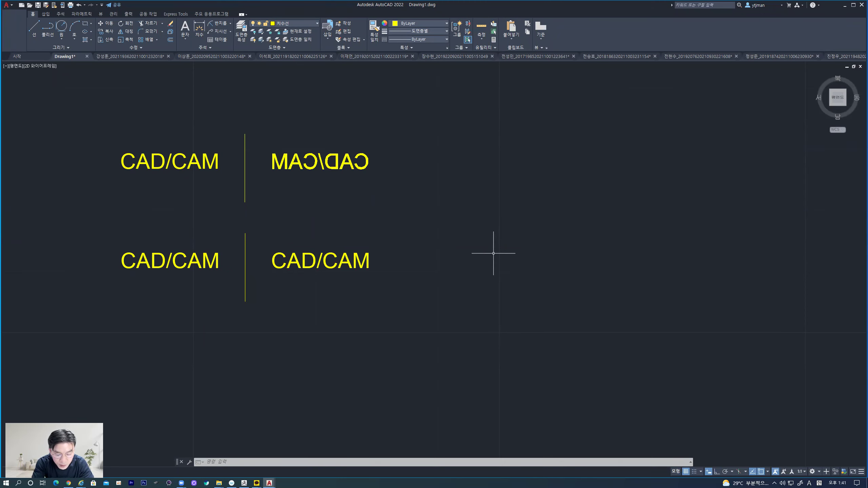
- Open Drafting Settings with SN and look through the Snap and Grid and Polar Tracking tabs
{"action": "type", "text": "ON"}
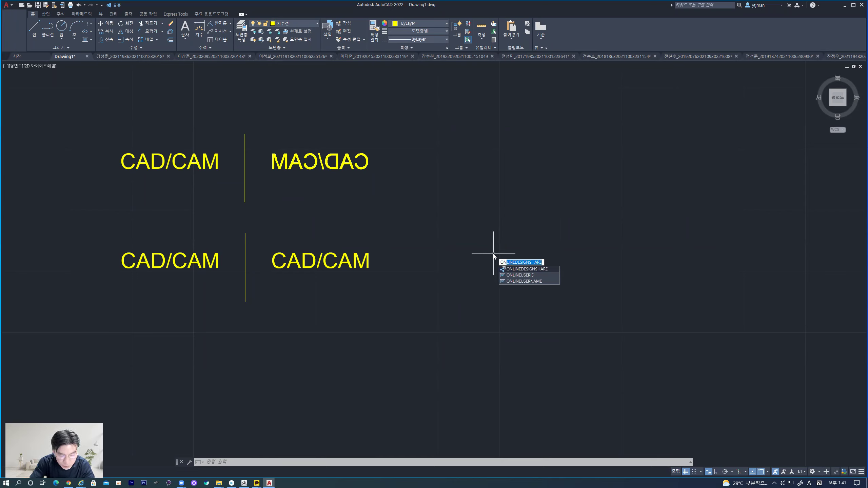
{"action": "key", "text": "BackSpace"}
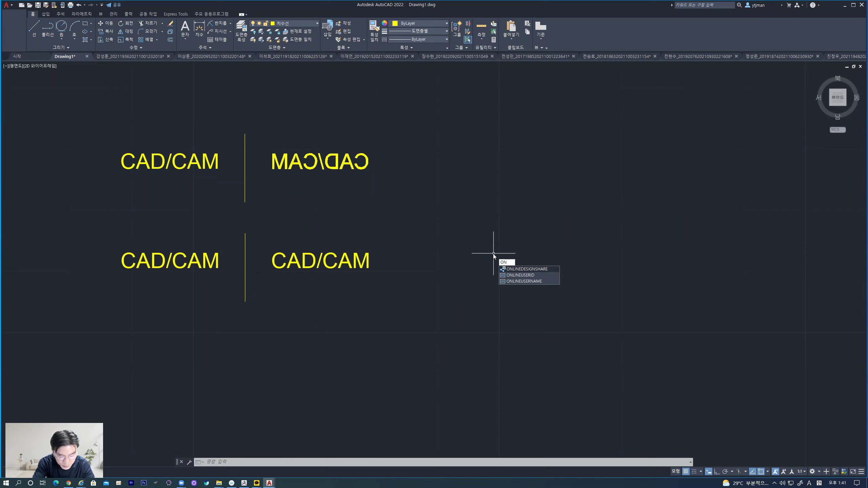
{"action": "type", "text": "sn"}
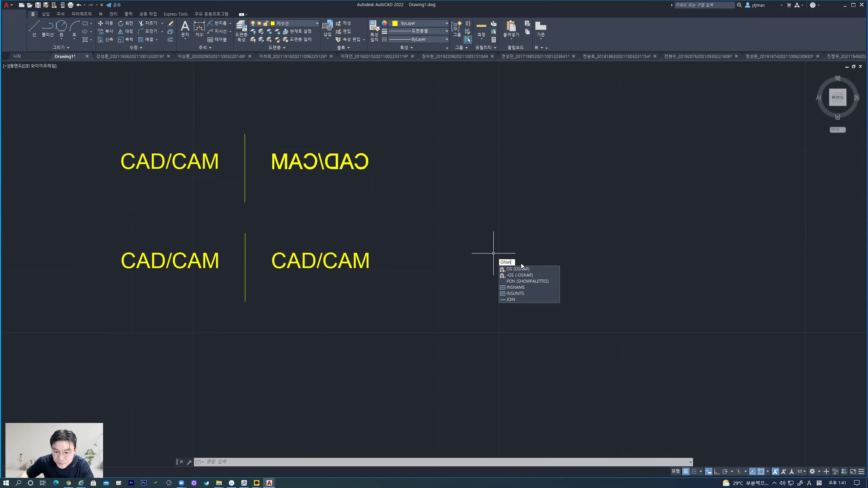
{"action": "key", "text": "Return"}
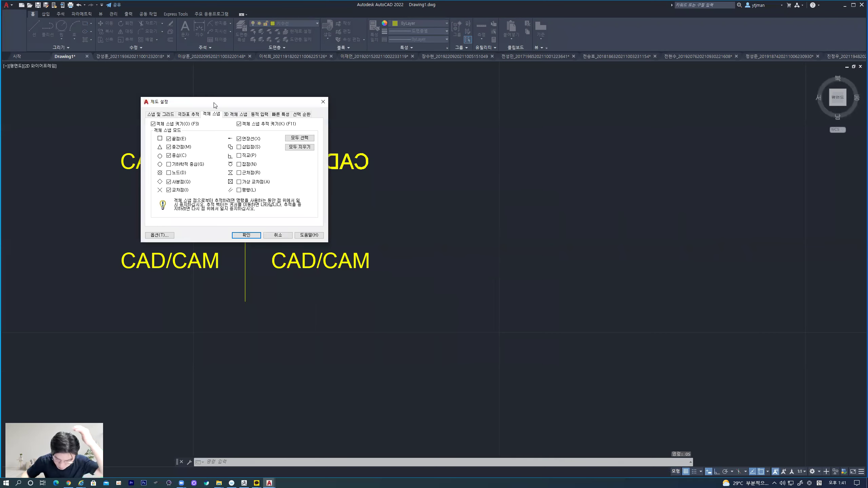
{"action": "left_click_drag", "start_coordinate": [215, 106], "coordinate": [535, 137]}
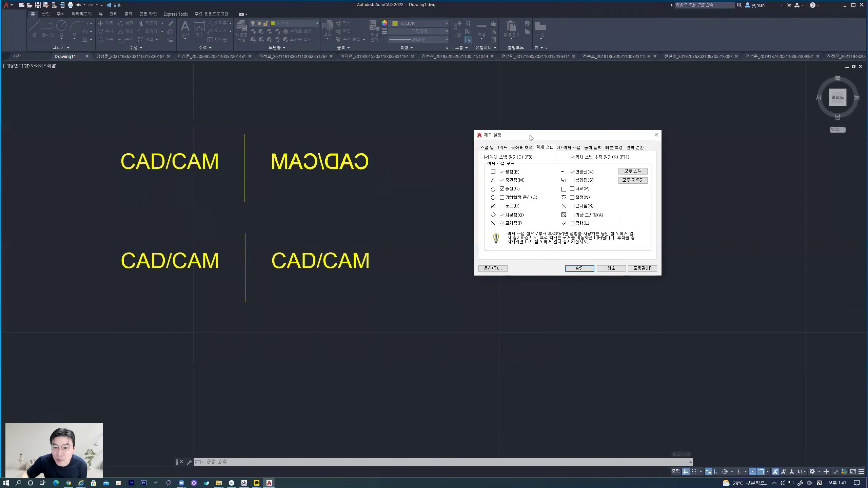
{"action": "left_click", "coordinate": [501, 148]}
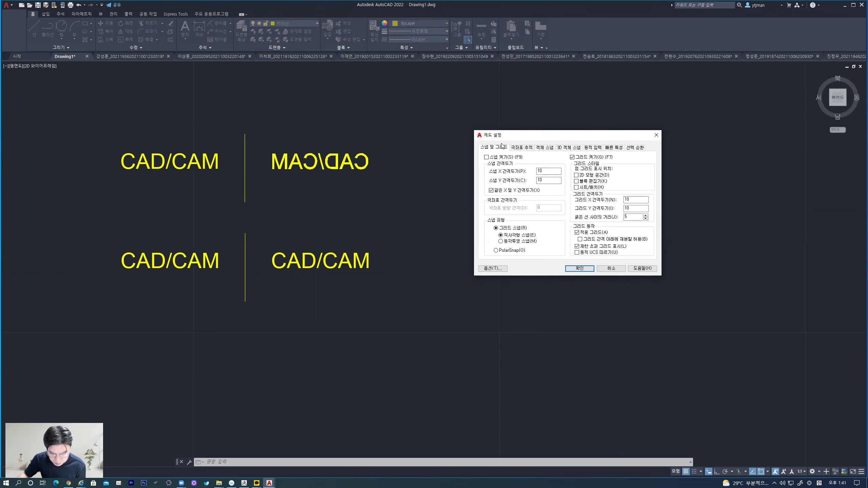
{"action": "left_click", "coordinate": [523, 148]}
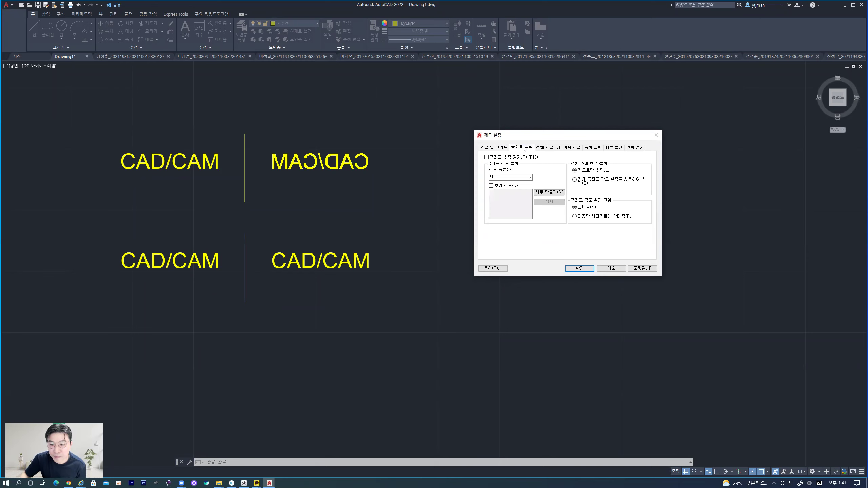
{"action": "left_click", "coordinate": [500, 149]}
- On the Object Snap tab, turn object snap off and back on, then confirm
{"action": "left_click", "coordinate": [546, 148]}
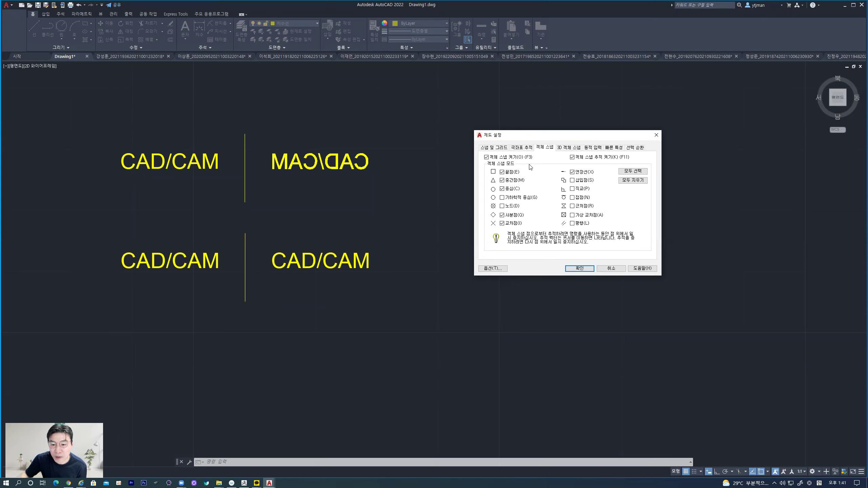
{"action": "left_click", "coordinate": [486, 157]}
{"action": "left_click", "coordinate": [486, 158]}
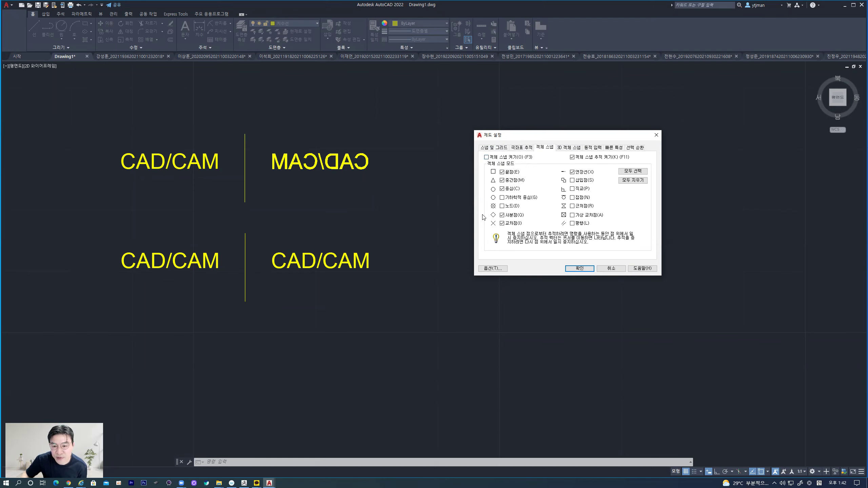
{"action": "left_click", "coordinate": [579, 269]}
{"action": "middle_click_drag", "start_coordinate": [473, 203], "coordinate": [415, 194]}
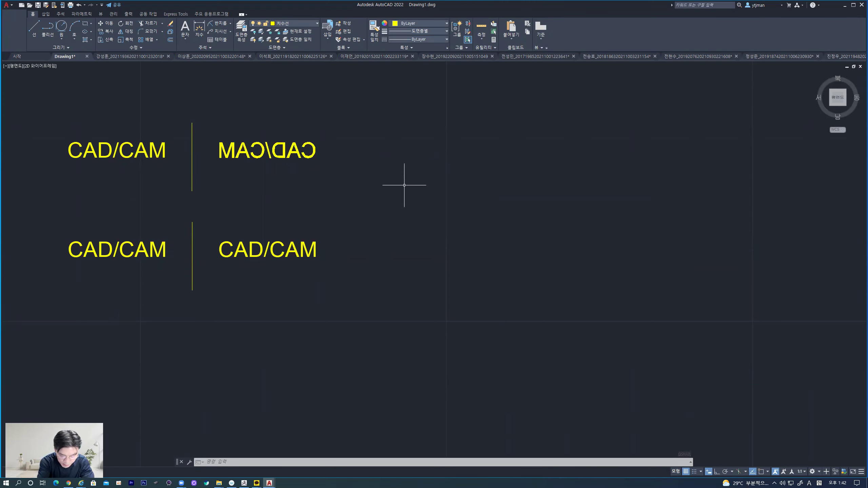
{"action": "type", "text": "AR"}
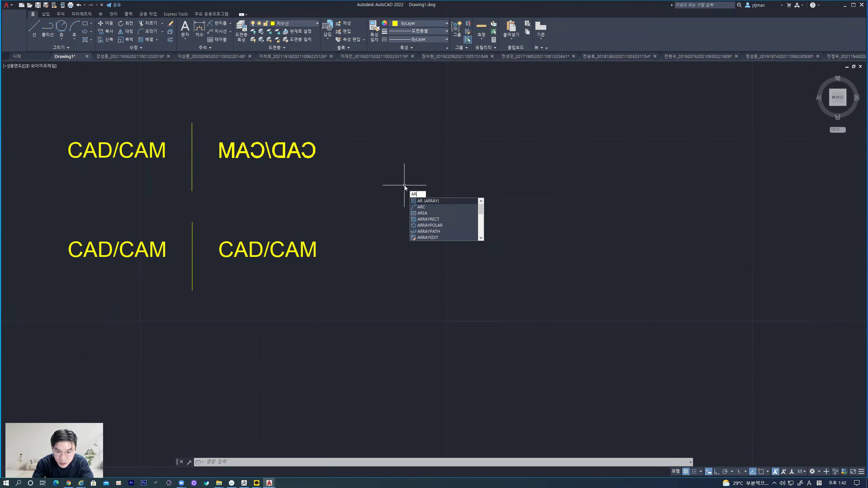
{"action": "key", "text": "Return"}
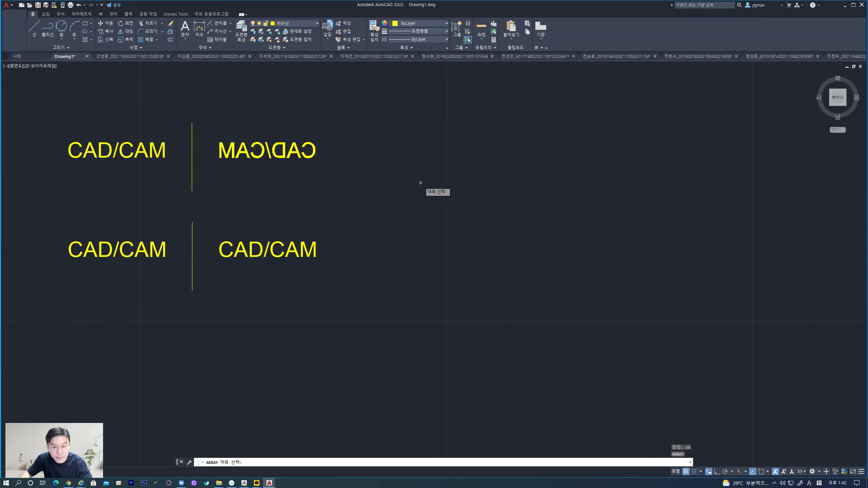
{"action": "key", "text": "Escape"}
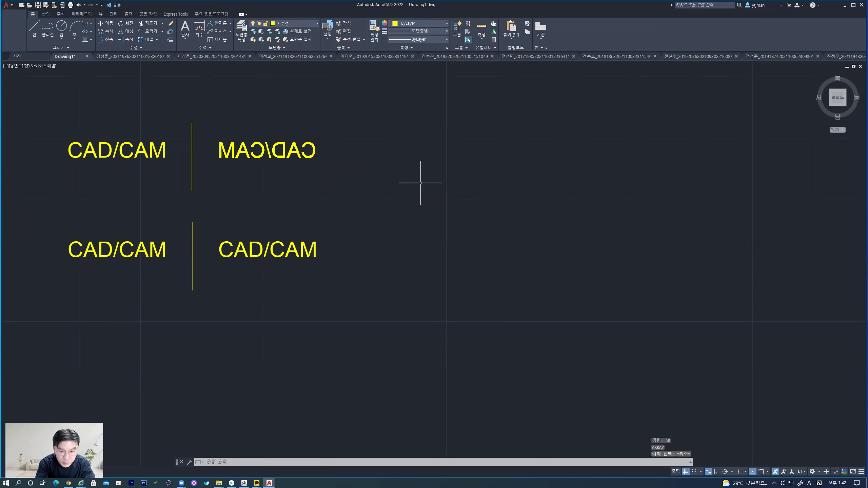
{"action": "type", "text": "o"}
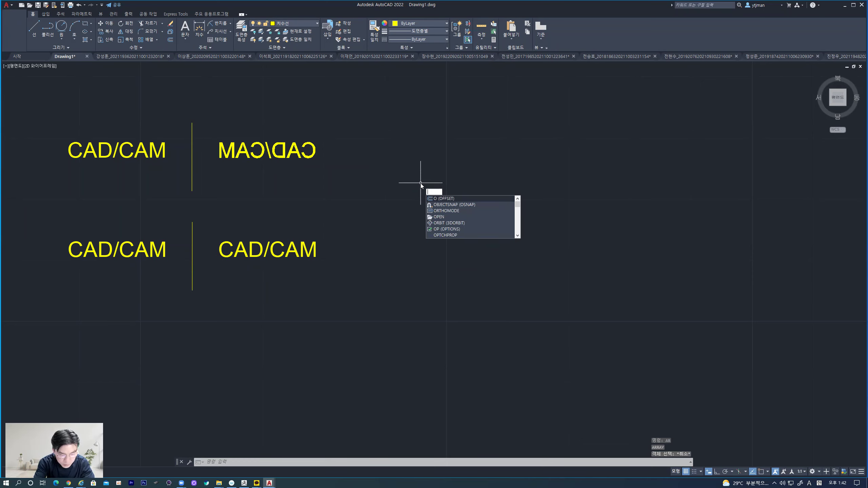
{"action": "key", "text": "BackSpace"}
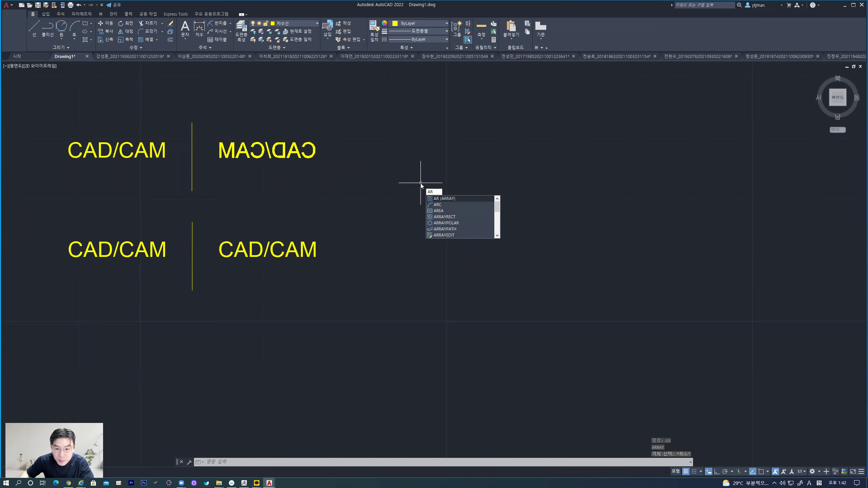
{"action": "left_click", "coordinate": [454, 199]}
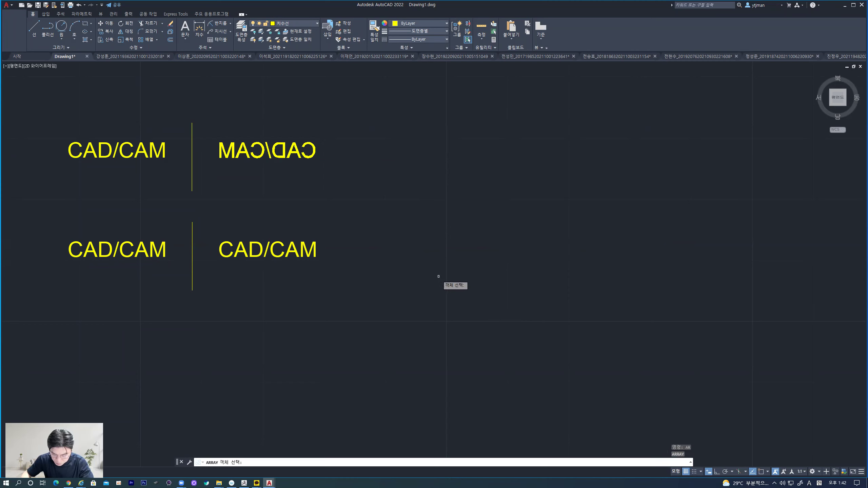
{"action": "key", "text": "Escape"}
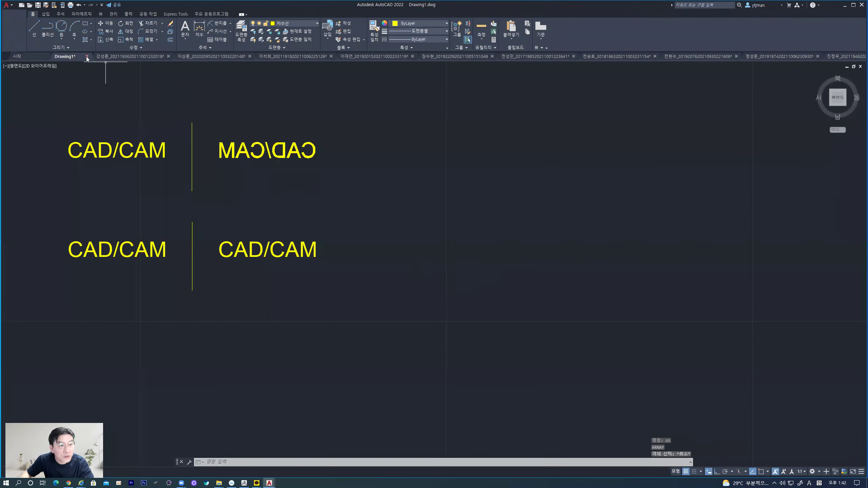
- Draw a small rectangle to the right of the CAD/CAM texts
{"action": "left_click", "coordinate": [84, 23]}
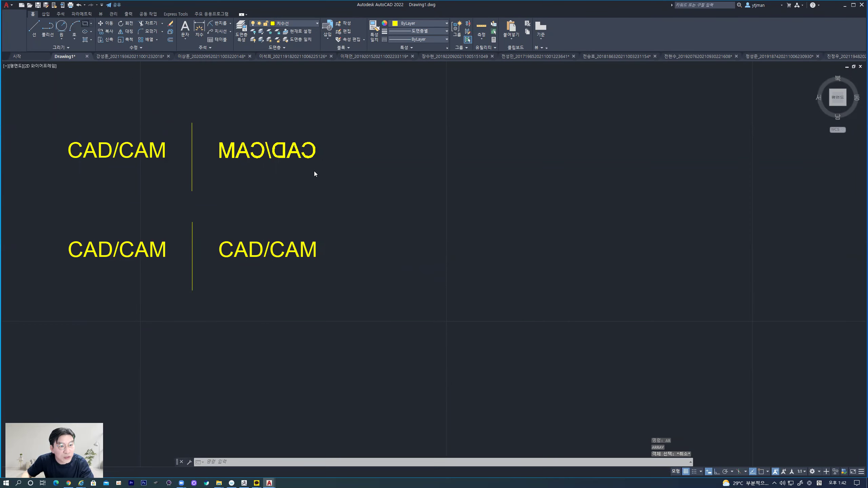
{"action": "left_click", "coordinate": [418, 179]}
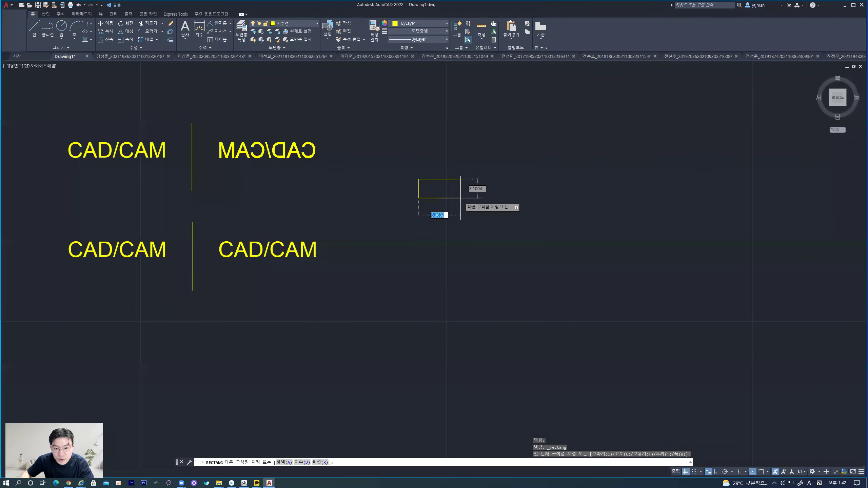
{"action": "left_click", "coordinate": [461, 199]}
{"action": "middle_click_drag", "start_coordinate": [480, 222], "coordinate": [430, 246]}
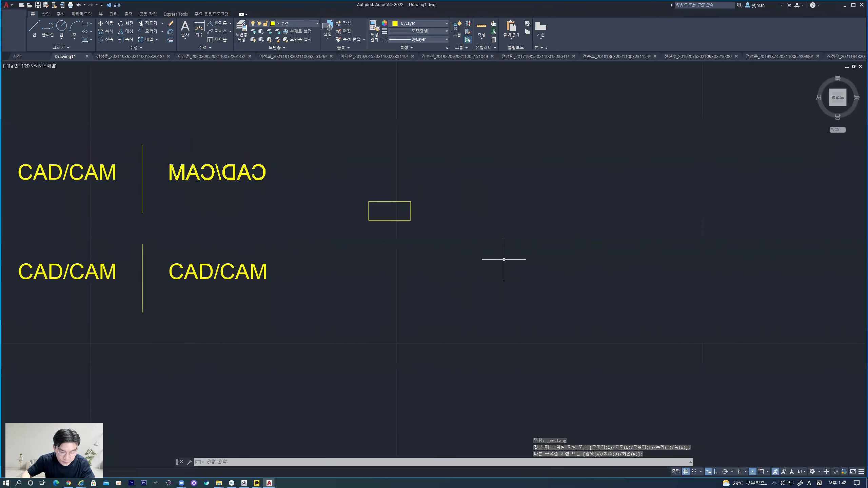
- Start an ARRAY with the new rectangle as its object
{"action": "type", "text": "AR"}
{"action": "key", "text": "Return"}
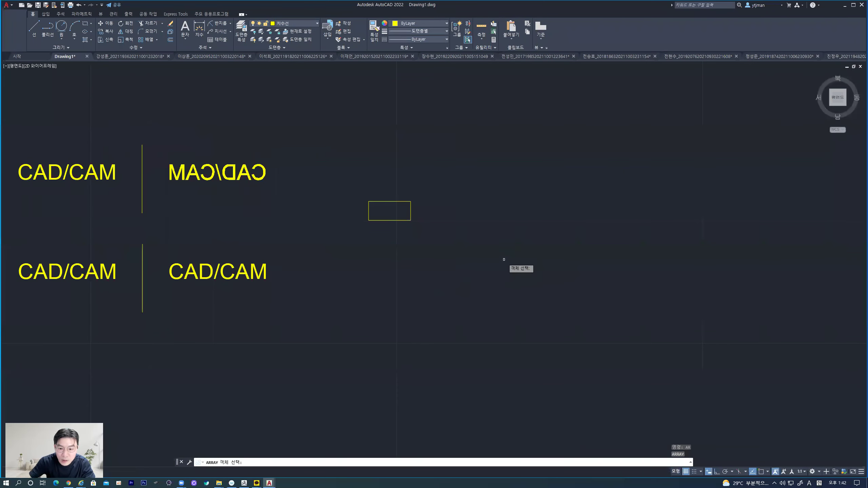
{"action": "left_click", "coordinate": [404, 220]}
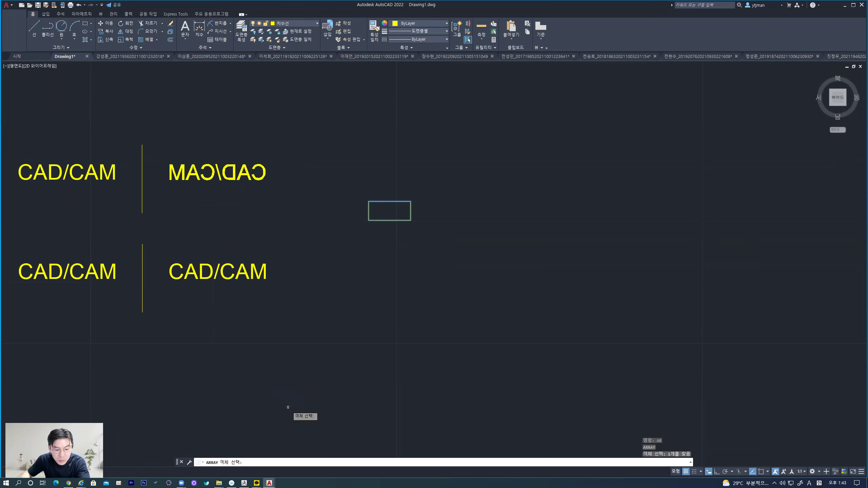
{"action": "key", "text": "Return"}
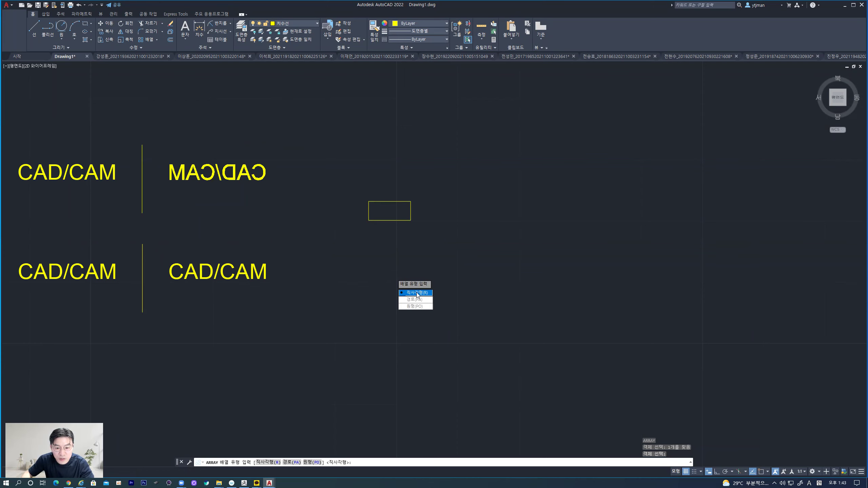
- Choose a rectangular array and drag the row grip to get 5 rows
{"action": "left_click", "coordinate": [416, 292]}
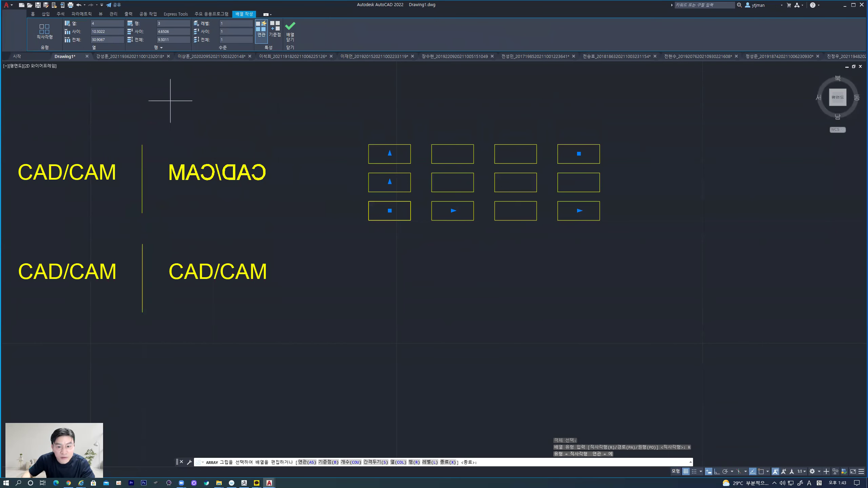
{"action": "middle_click_drag", "start_coordinate": [419, 269], "coordinate": [373, 310]}
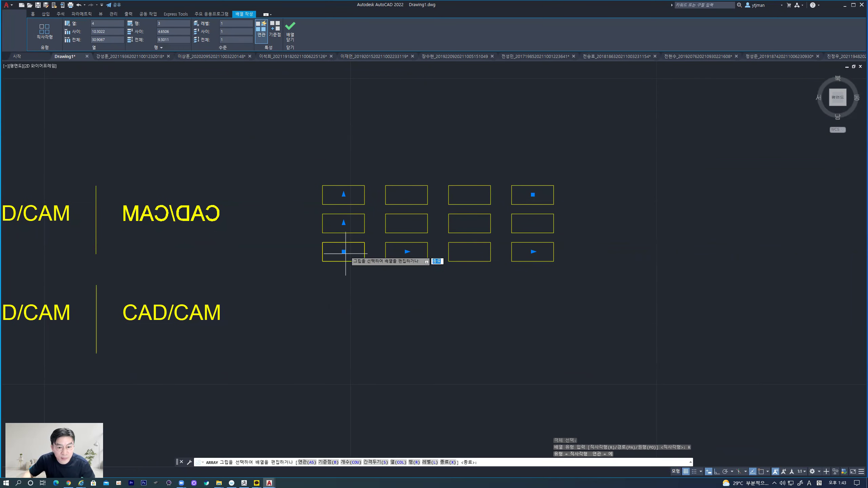
{"action": "left_click", "coordinate": [343, 194]}
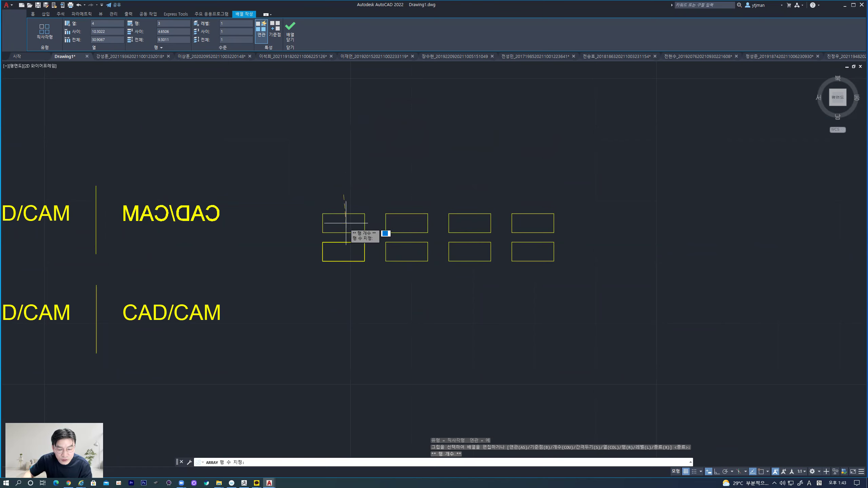
{"action": "left_click", "coordinate": [342, 133]}
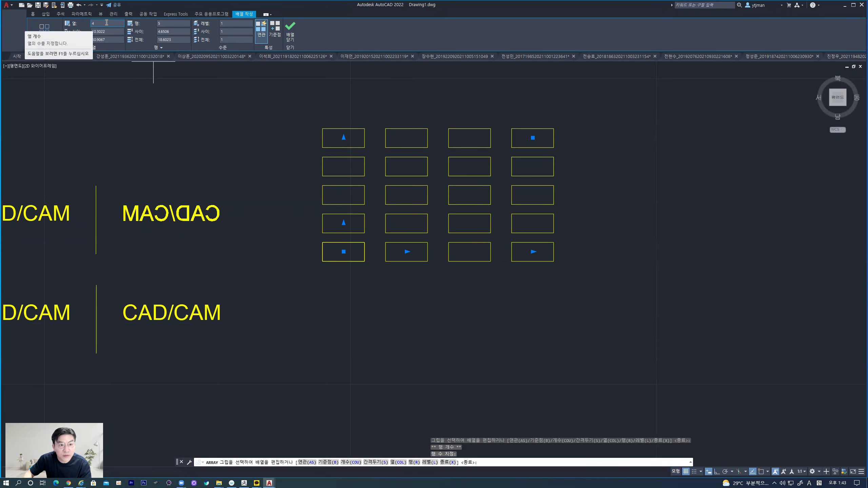
- Set the array to 5 columns and 6 rows
{"action": "left_click", "coordinate": [106, 22]}
{"action": "type", "text": "5"}
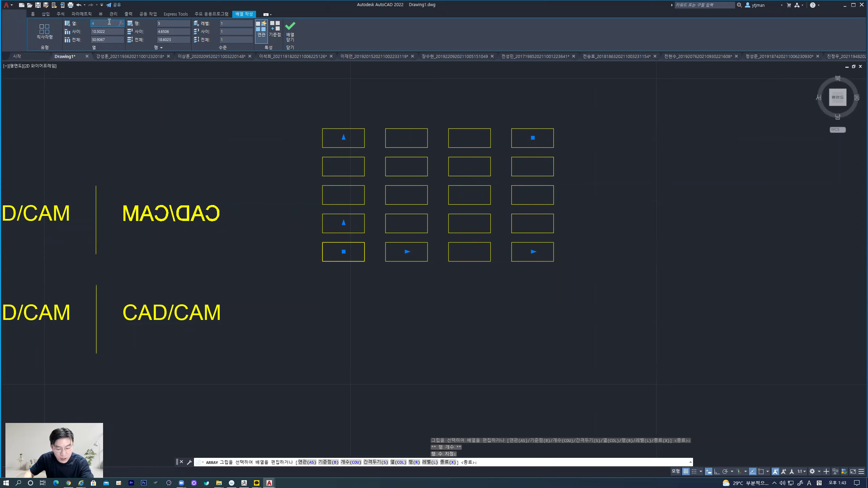
{"action": "key", "text": "Return"}
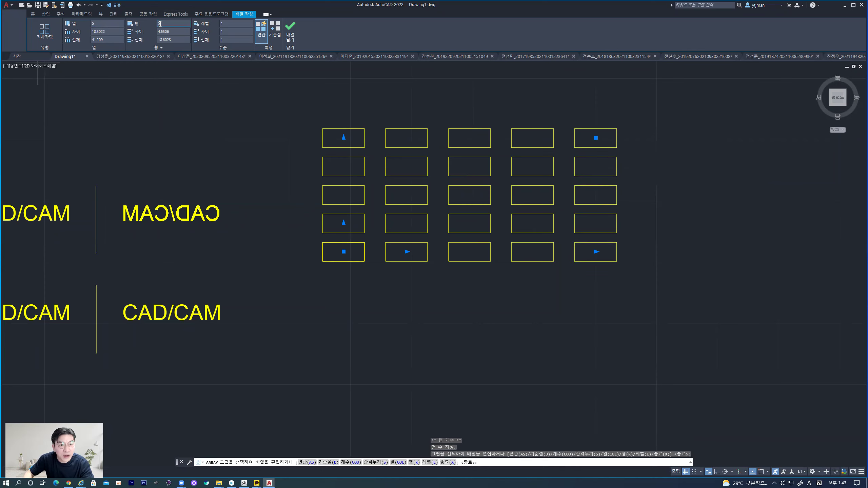
{"action": "left_click", "coordinate": [163, 23]}
{"action": "type", "text": "6"}
{"action": "key", "text": "Return"}
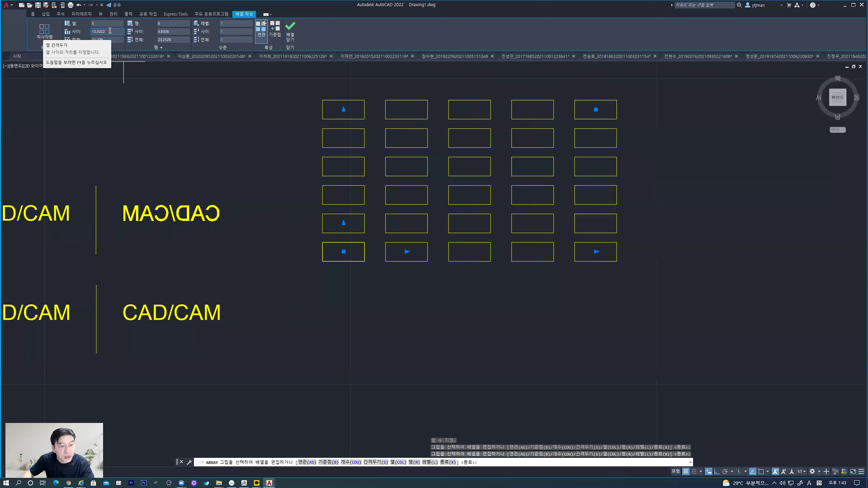
- Try several column spacings, settling on 7 between columns
{"action": "left_click", "coordinate": [102, 31]}
{"action": "type", "text": "1"}
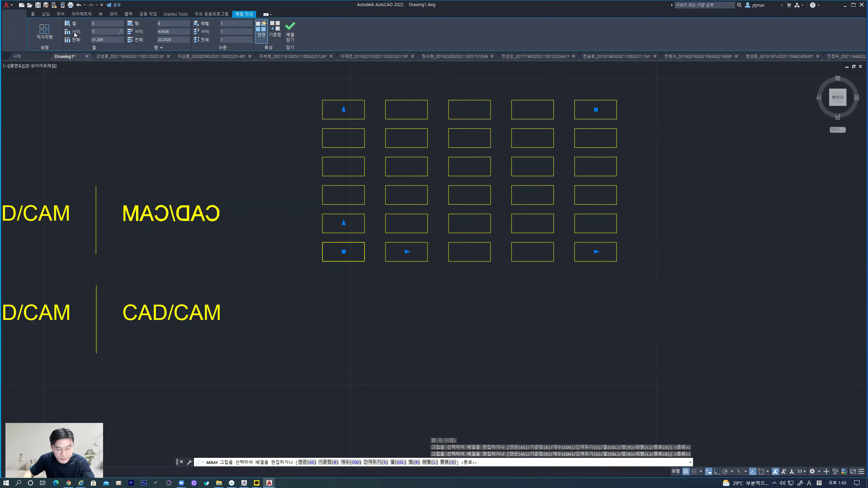
{"action": "key", "text": "Return"}
{"action": "left_click", "coordinate": [104, 31]}
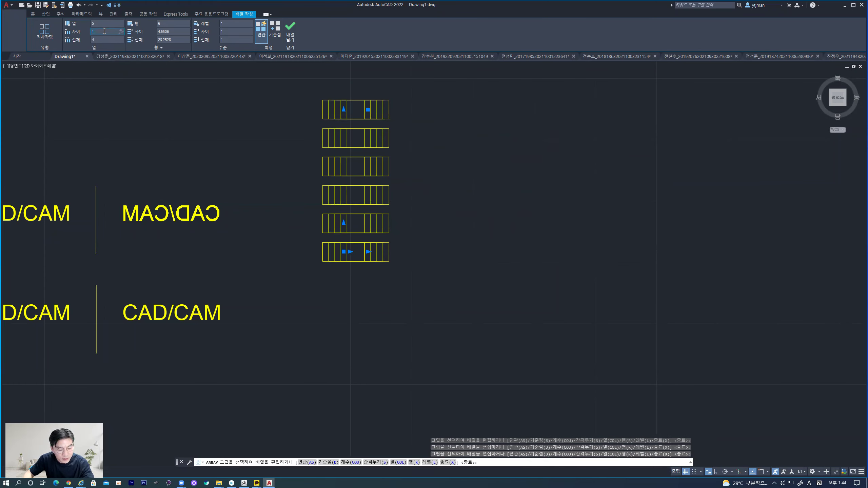
{"action": "type", "text": "0"}
{"action": "key", "text": "Return"}
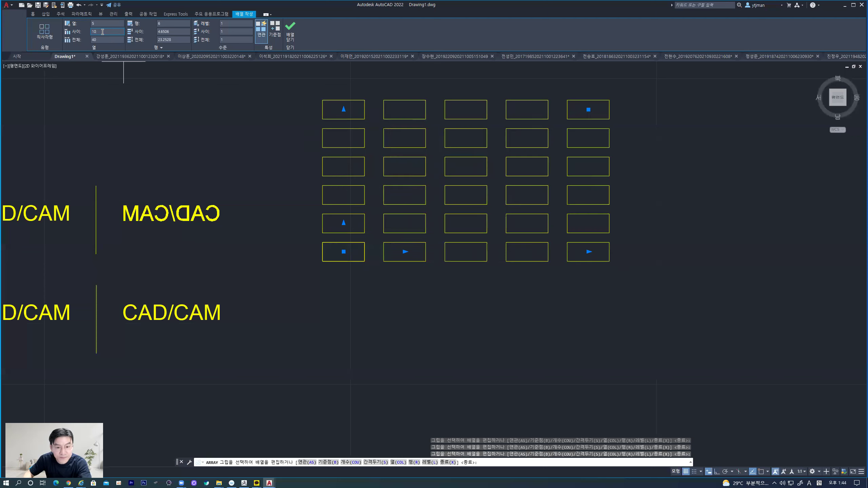
{"action": "left_click", "coordinate": [106, 31]}
{"action": "type", "text": "5"}
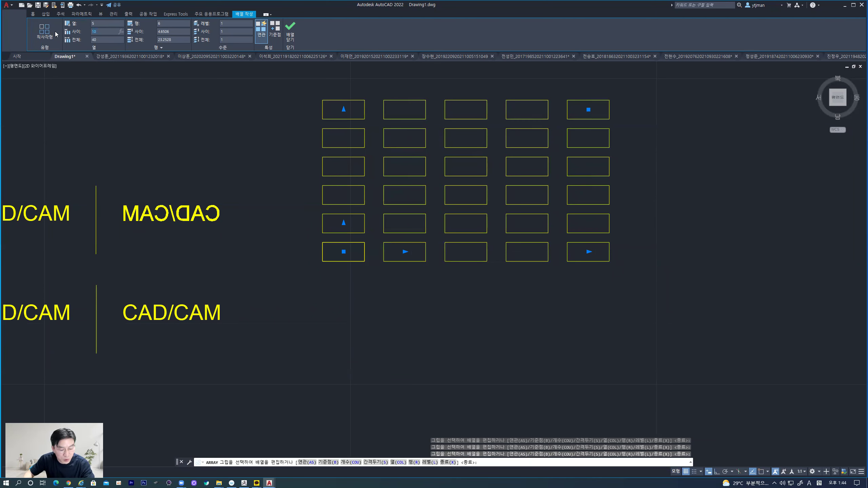
{"action": "type", "text": "7"}
{"action": "key", "text": "Return"}
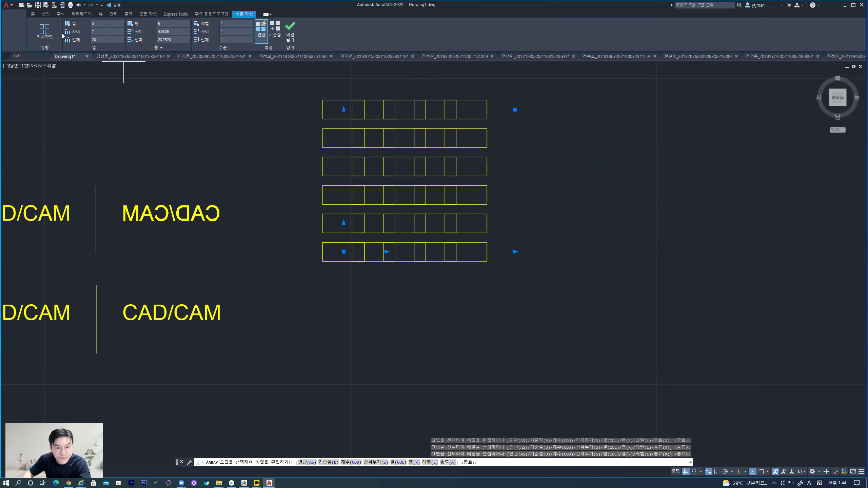
{"action": "key", "text": "Return"}
{"action": "scroll", "coordinate": [365, 173], "scroll_direction": "up", "scroll_amount": 5}
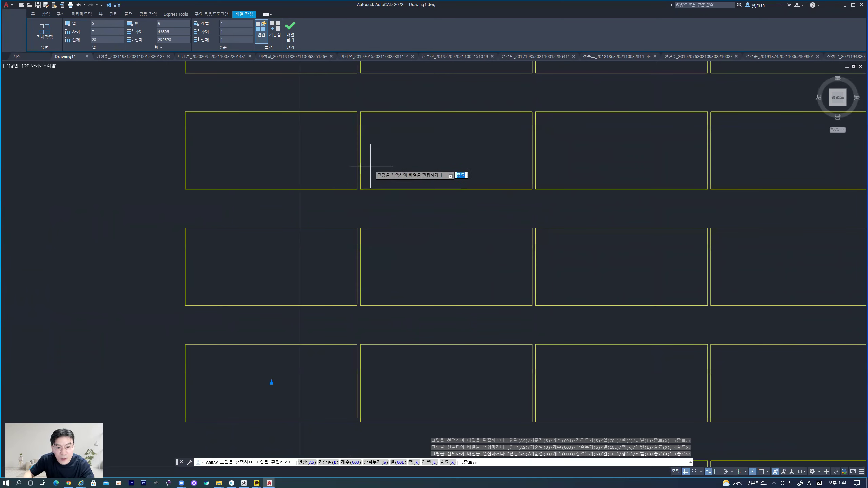
- Set the column spacing to 8 and the row spacing to 4
{"action": "middle_click_drag", "start_coordinate": [219, 140], "coordinate": [218, 166]}
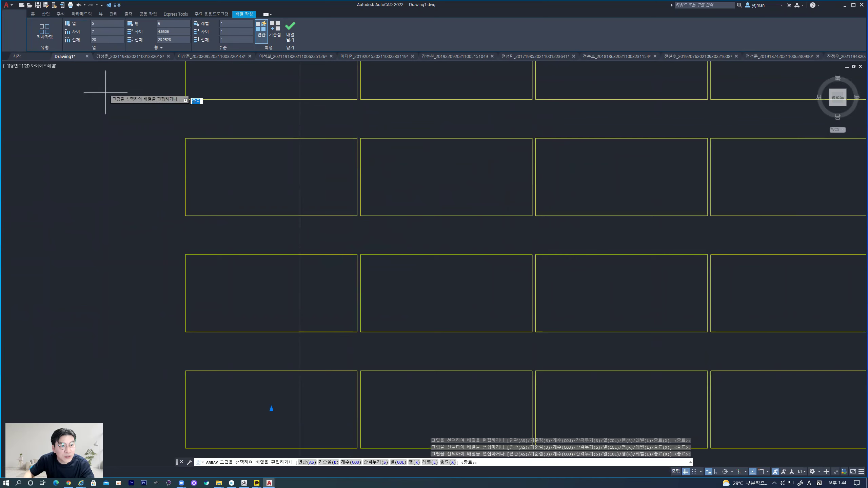
{"action": "scroll", "coordinate": [135, 154], "scroll_direction": "down", "scroll_amount": 2}
{"action": "scroll", "coordinate": [137, 151], "scroll_direction": "down", "scroll_amount": 2}
{"action": "middle_click_drag", "start_coordinate": [131, 144], "coordinate": [174, 176]}
{"action": "left_click", "coordinate": [105, 33]}
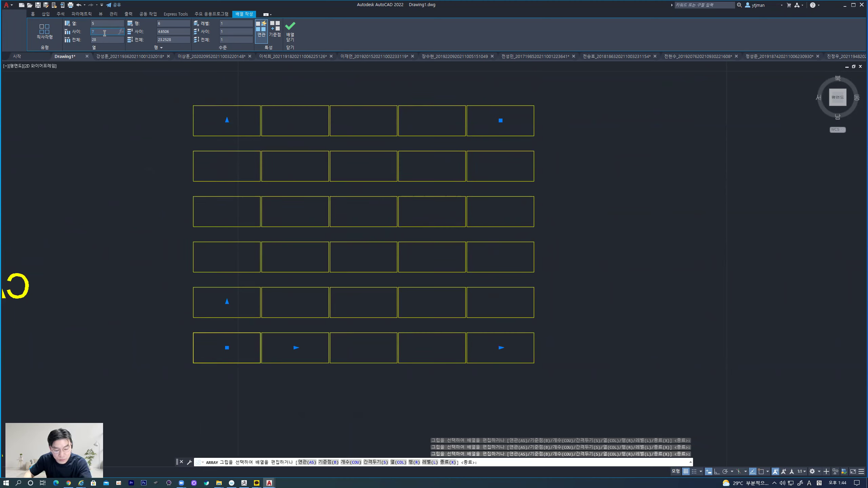
{"action": "type", "text": "8"}
{"action": "key", "text": "Tab"}
{"action": "key", "text": "Tab"}
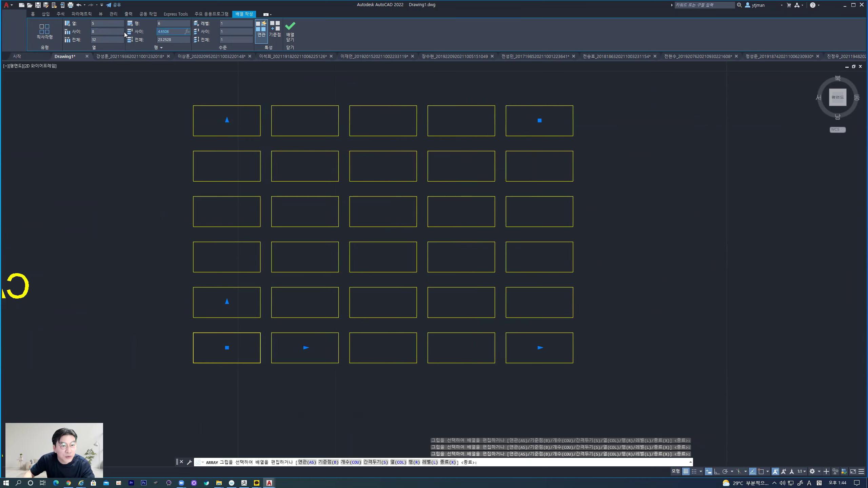
{"action": "type", "text": "8"}
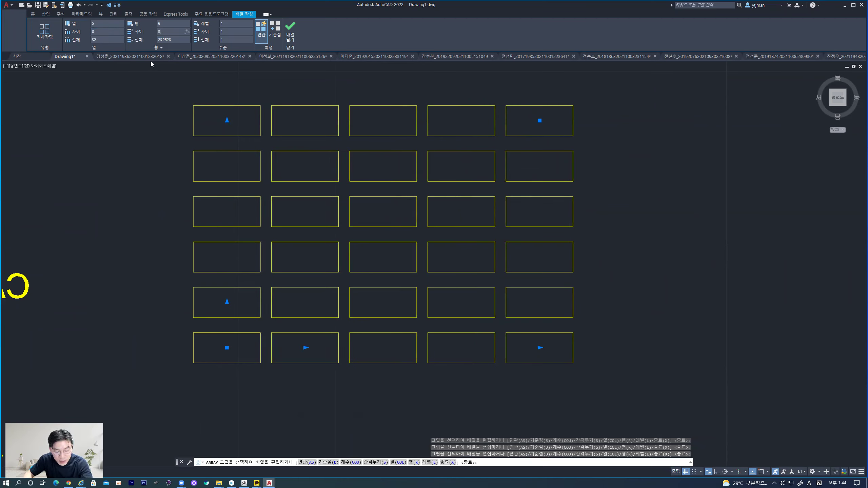
{"action": "key", "text": "Tab"}
{"action": "left_click", "coordinate": [169, 33]}
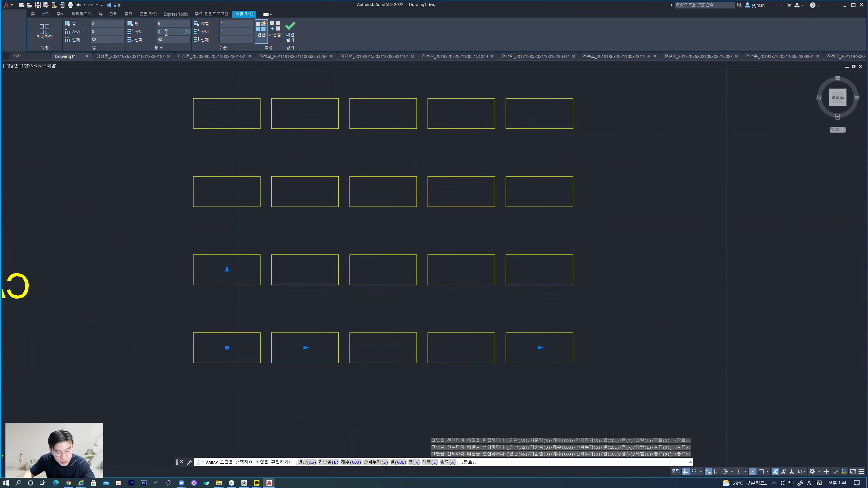
{"action": "key", "text": "Return"}
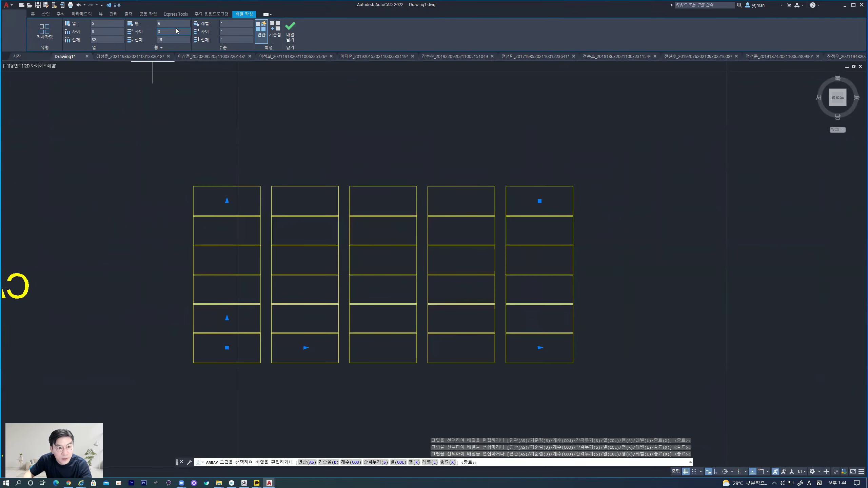
{"action": "type", "text": "4"}
{"action": "key", "text": "Return"}
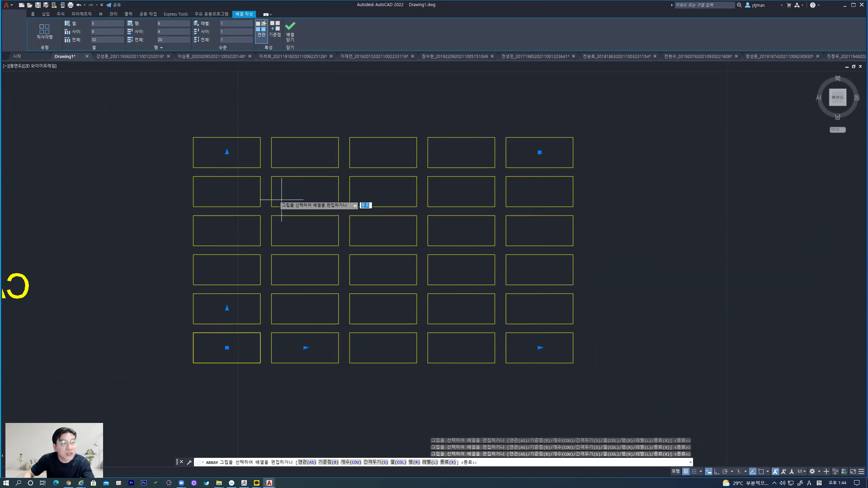
- Set the column total to 40 and the row total to 30
{"action": "left_click", "coordinate": [102, 41]}
{"action": "type", "text": "40"}
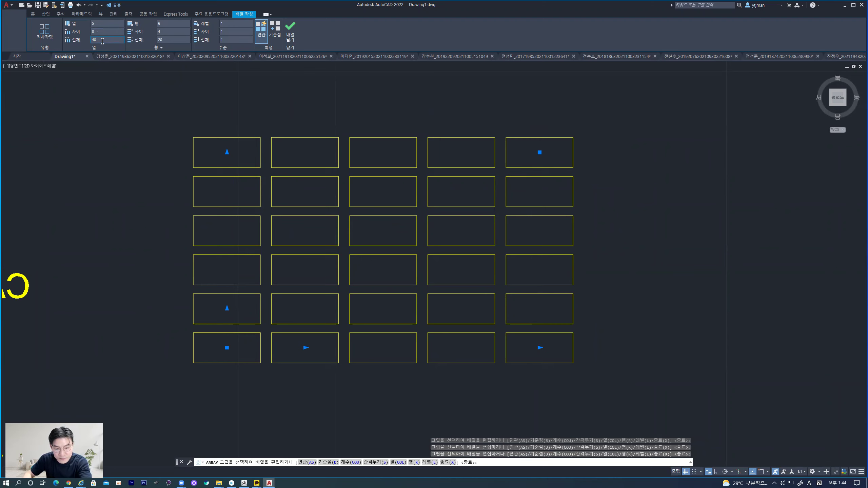
{"action": "key", "text": "Return"}
{"action": "scroll", "coordinate": [287, 138], "scroll_direction": "down", "scroll_amount": 3}
{"action": "left_click", "coordinate": [171, 39]}
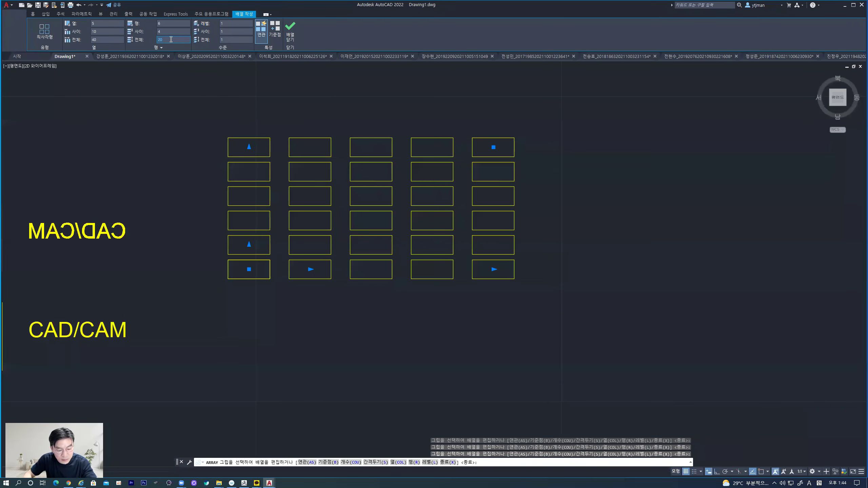
{"action": "type", "text": "30"}
{"action": "key", "text": "Return"}
{"action": "middle_click_drag", "start_coordinate": [268, 139], "coordinate": [252, 204]}
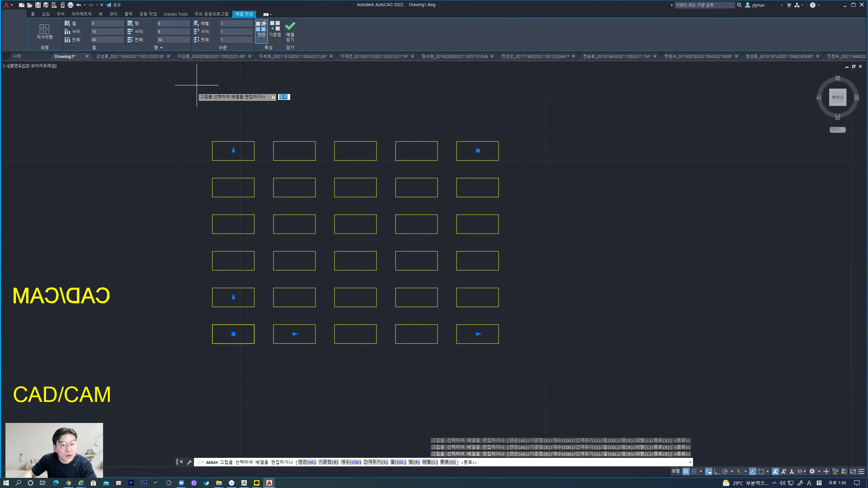
- Close the 5×6 array and pan the view up and left
{"action": "left_click", "coordinate": [290, 34]}
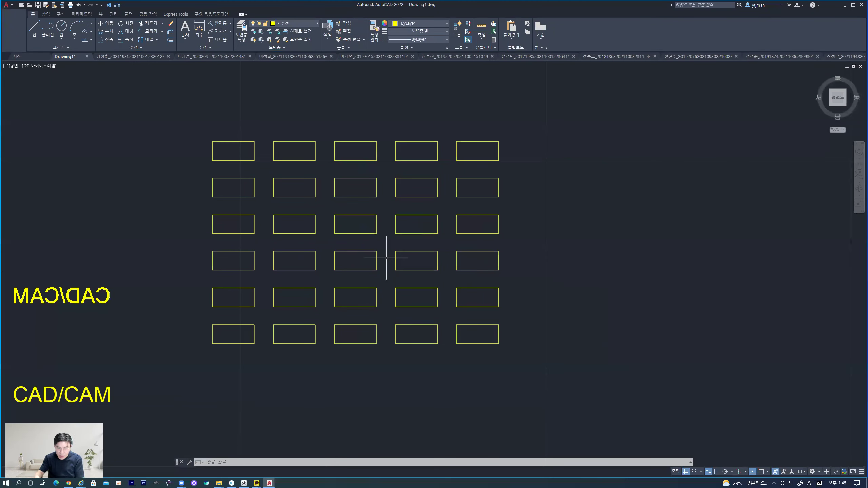
{"action": "middle_click_drag", "start_coordinate": [293, 116], "coordinate": [211, 55]}
{"action": "middle_click_drag", "start_coordinate": [269, 161], "coordinate": [225, 161]}
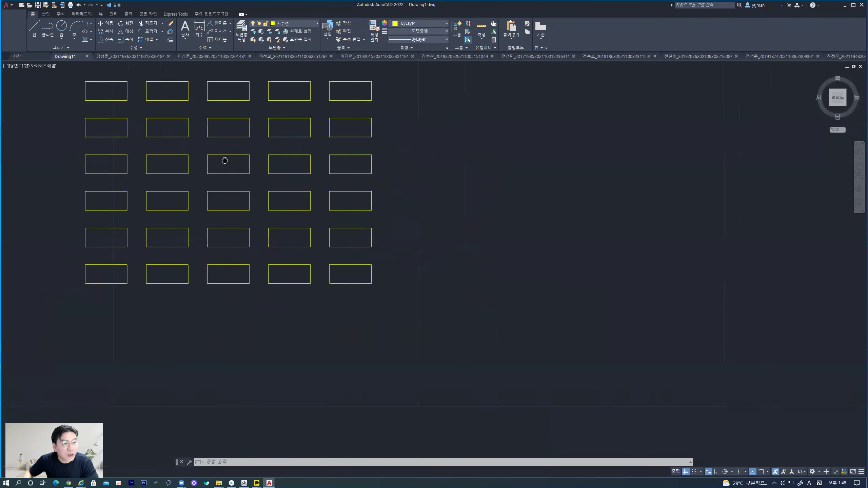
- Draw a larger rectangle in empty space to the right of the array
{"action": "left_click", "coordinate": [85, 23]}
{"action": "scroll", "coordinate": [416, 297], "scroll_direction": "down", "scroll_amount": 1}
{"action": "scroll", "coordinate": [386, 299], "scroll_direction": "down", "scroll_amount": 3}
{"action": "middle_click_drag", "start_coordinate": [386, 300], "coordinate": [232, 287]}
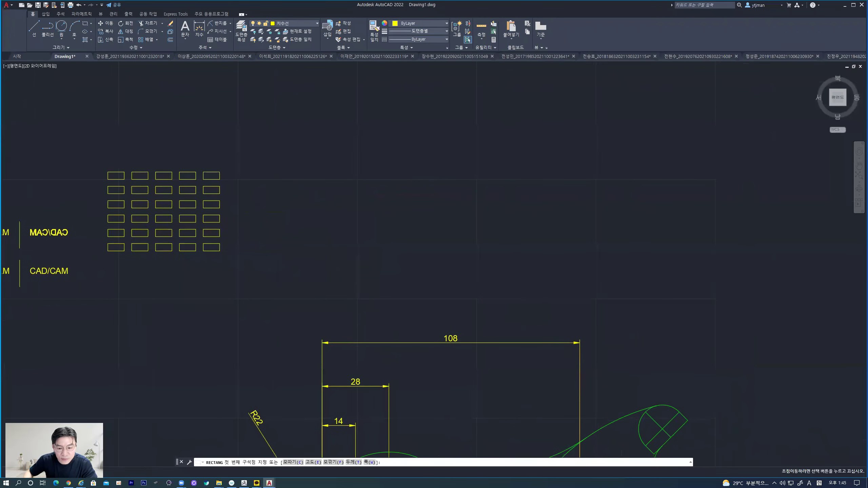
{"action": "left_click", "coordinate": [340, 195]}
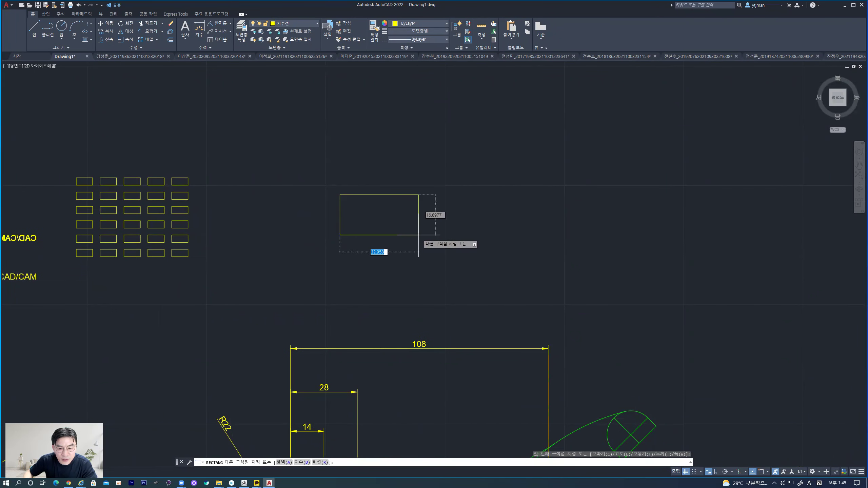
{"action": "left_click", "coordinate": [429, 234]}
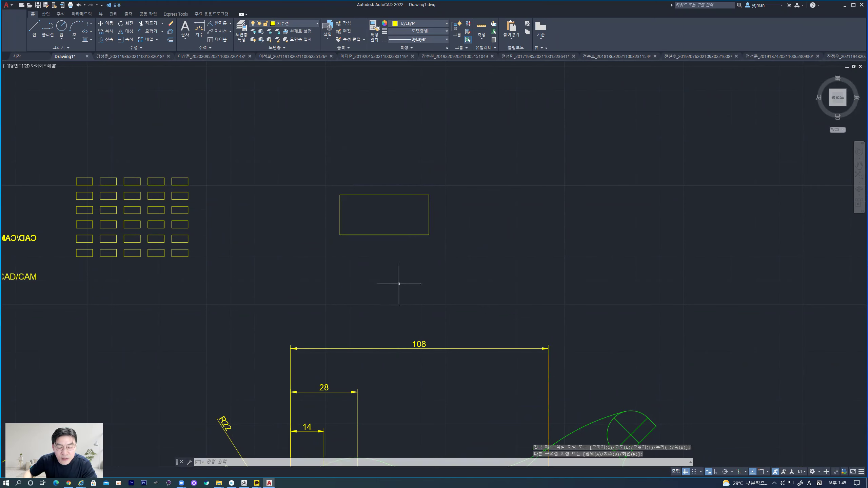
{"action": "middle_click_drag", "start_coordinate": [397, 285], "coordinate": [359, 285]}
{"action": "middle_click_drag", "start_coordinate": [301, 246], "coordinate": [296, 307]}
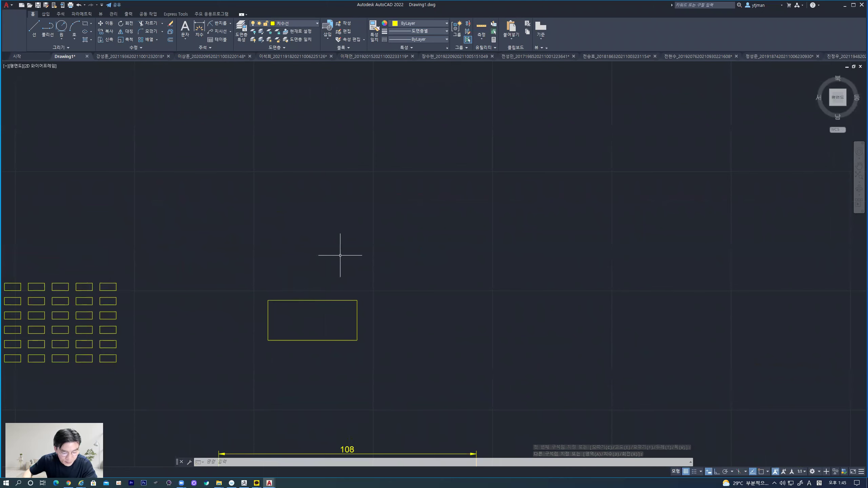
{"action": "type", "text": "AR"}
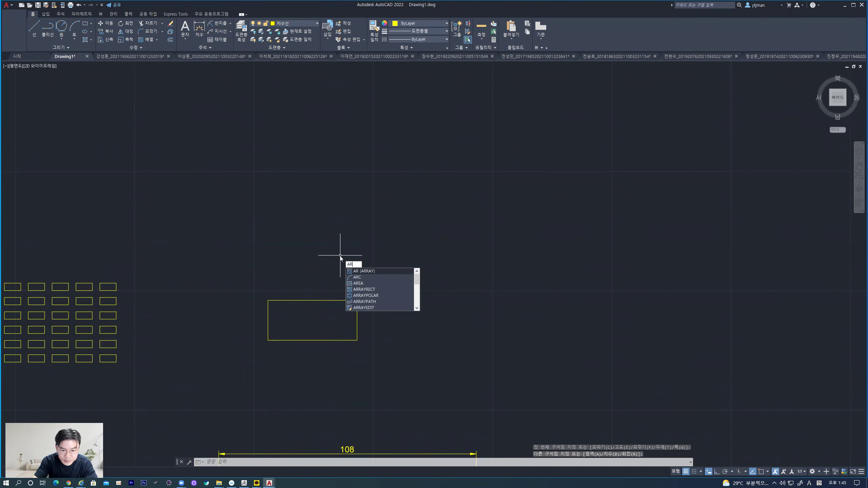
- Cancel an accidental ARRAYEDIT, then start a rectangular array of the new rectangle
{"action": "left_click", "coordinate": [368, 307]}
{"action": "left_click", "coordinate": [357, 310]}
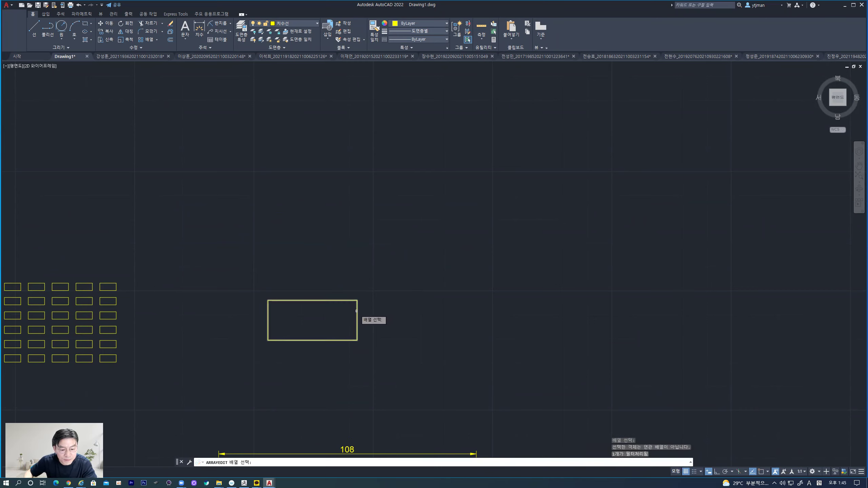
{"action": "key", "text": "Escape"}
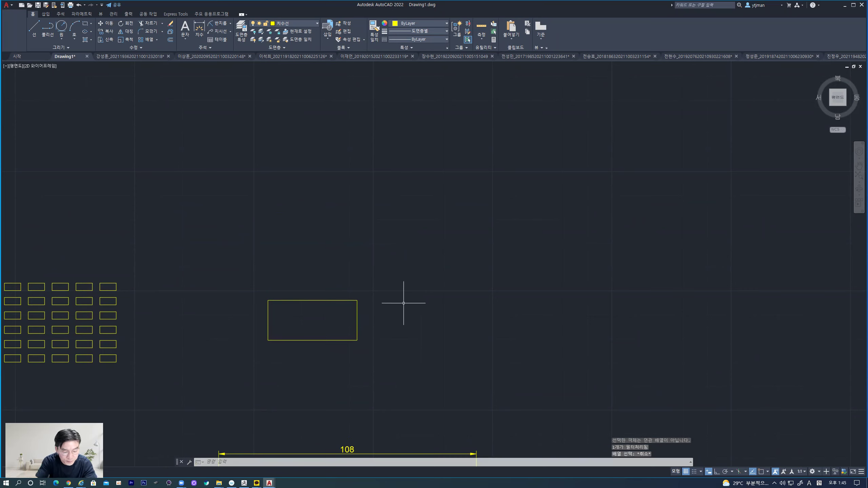
{"action": "type", "text": "ar"}
{"action": "key", "text": "Return"}
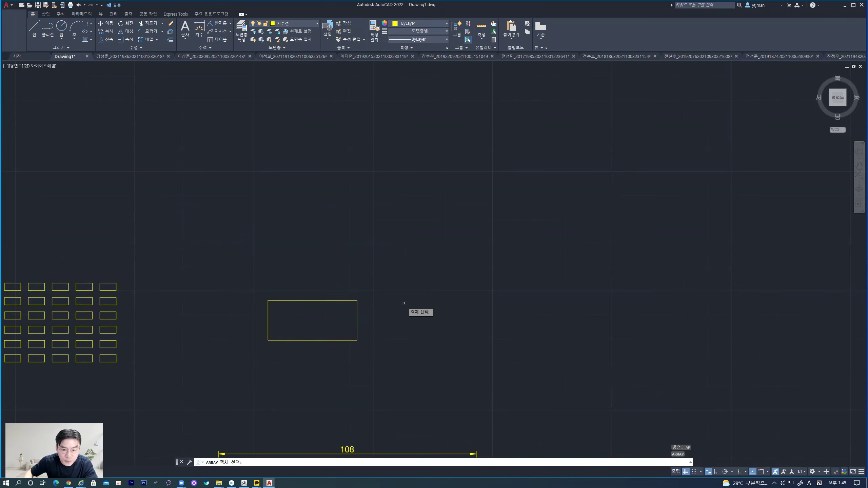
{"action": "left_click", "coordinate": [357, 314]}
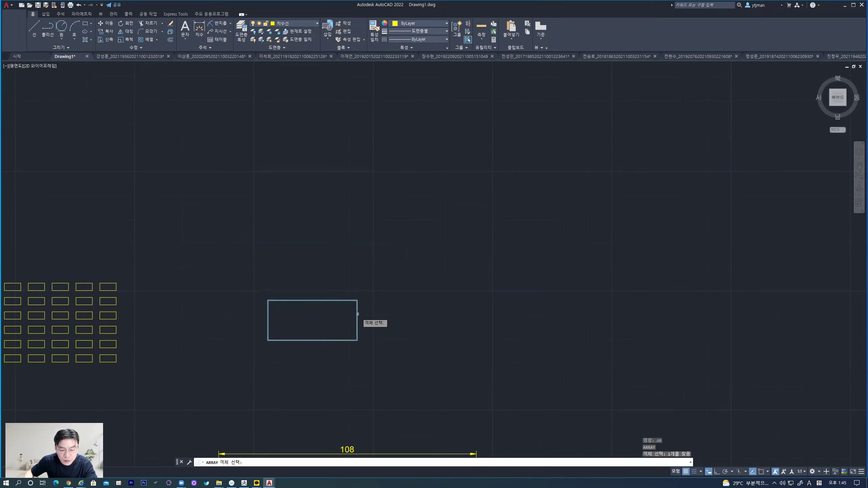
{"action": "key", "text": "Return"}
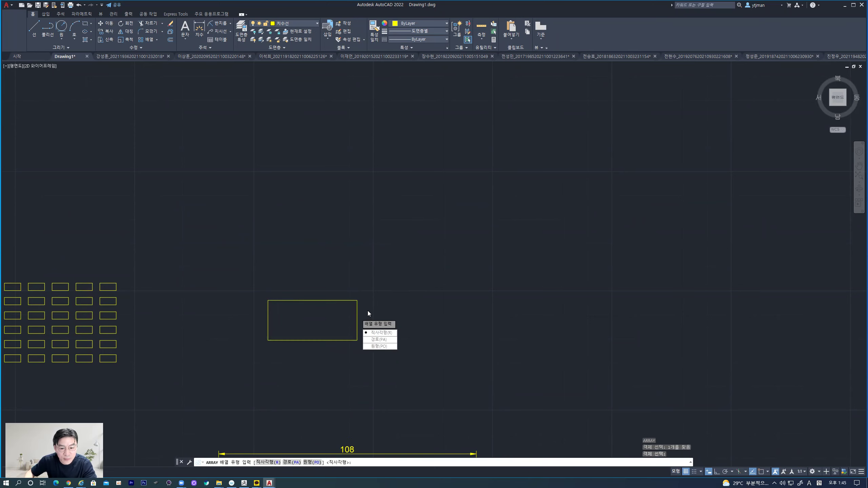
{"action": "left_click", "coordinate": [384, 333]}
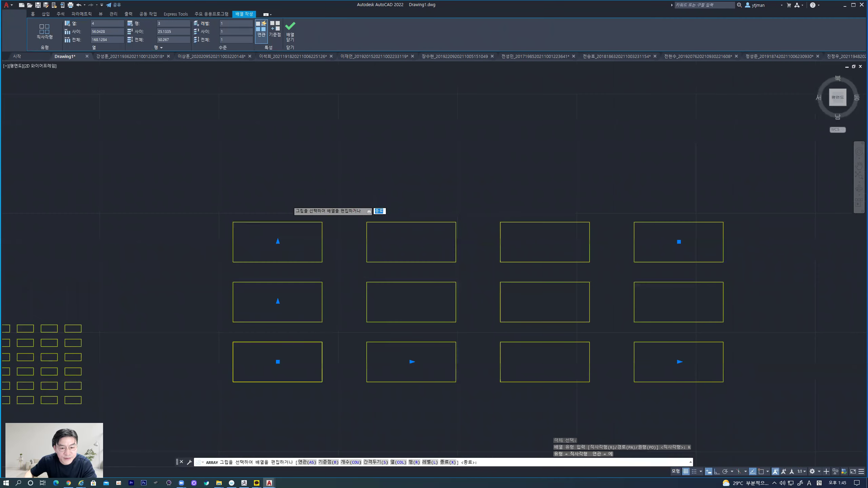
- Set the array to 10 columns and 10 rows
{"action": "scroll", "coordinate": [253, 246], "scroll_direction": "down", "scroll_amount": 3}
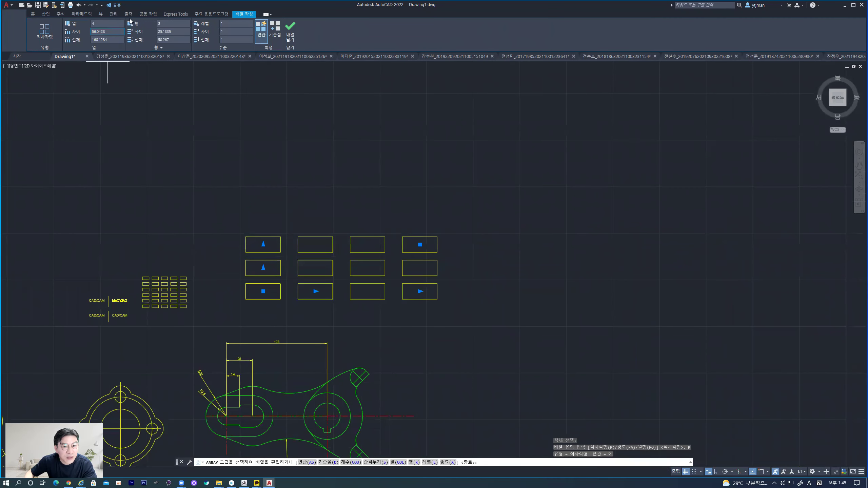
{"action": "left_click", "coordinate": [107, 24]}
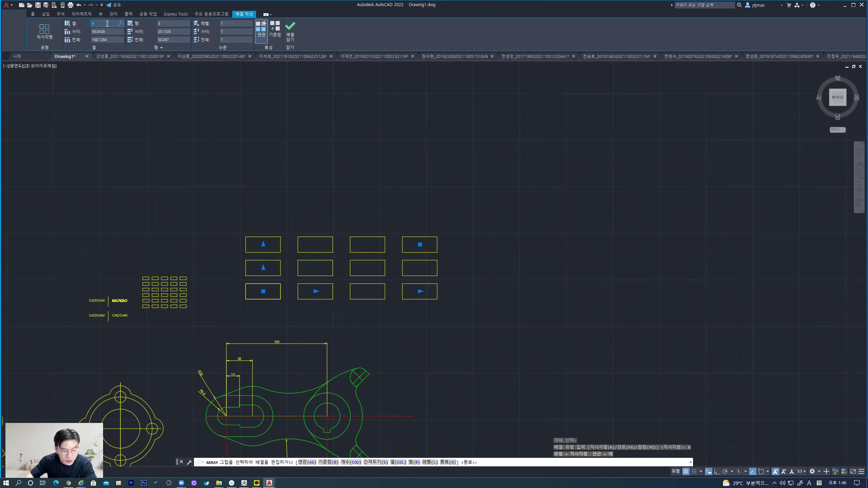
{"action": "type", "text": "10"}
{"action": "key", "text": "Return"}
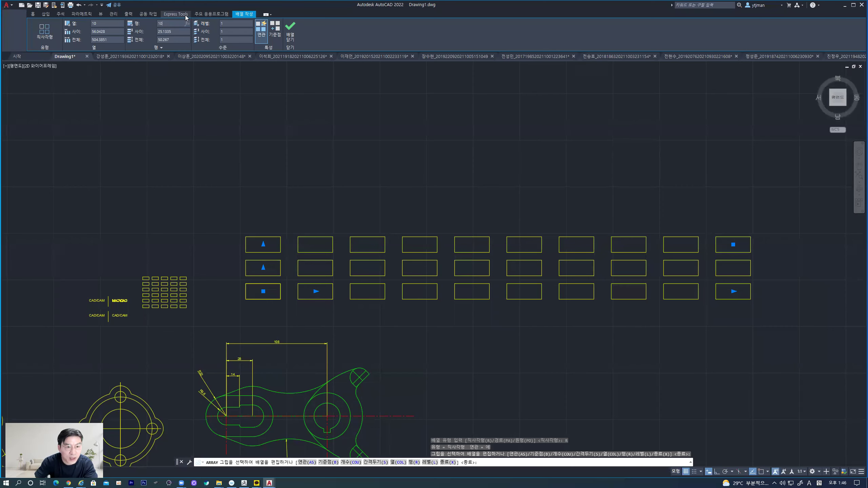
{"action": "key", "text": "Return"}
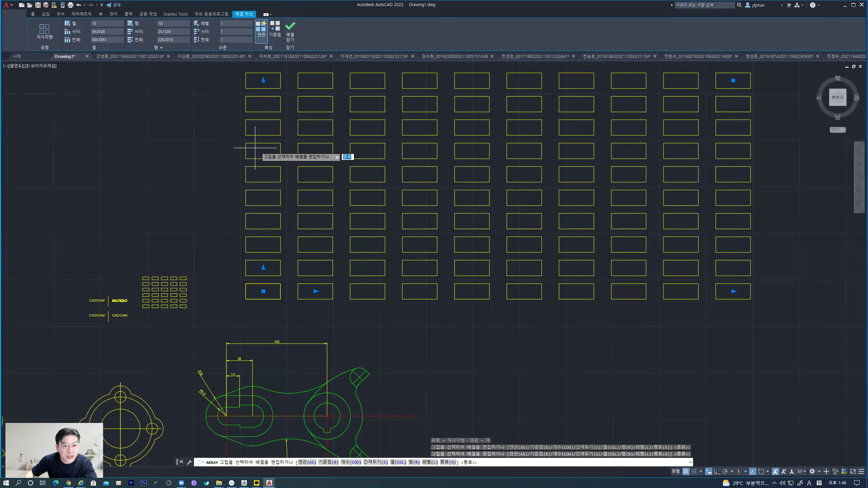
{"action": "middle_click_drag", "start_coordinate": [255, 148], "coordinate": [250, 172]}
- Make the columns total 500 and rows total 220, then close the array
{"action": "left_click", "coordinate": [110, 39]}
{"action": "type", "text": "500"}
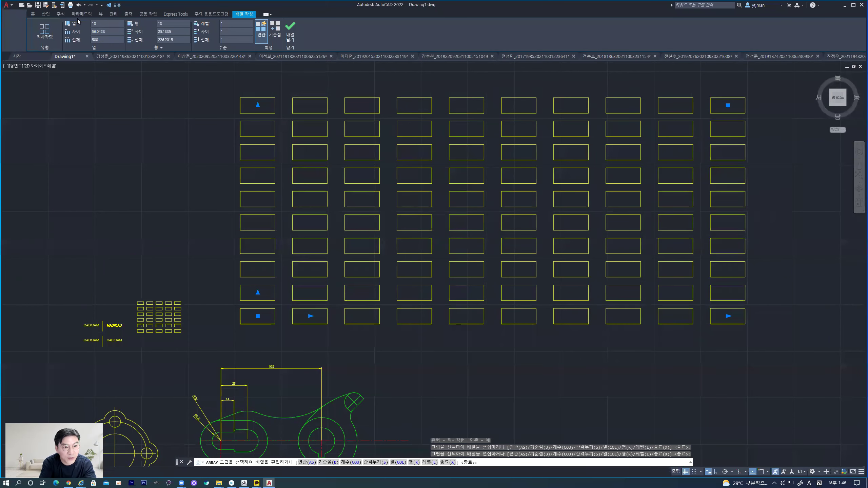
{"action": "key", "text": "Return"}
{"action": "left_click", "coordinate": [167, 39]}
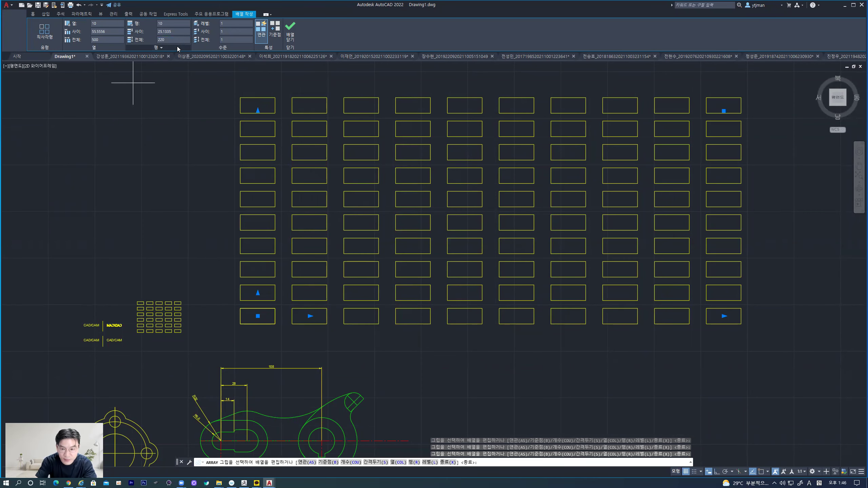
{"action": "key", "text": "Return"}
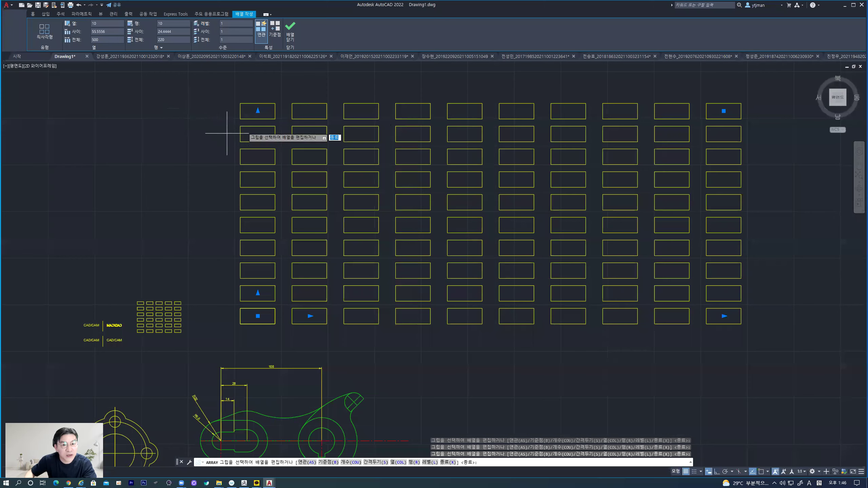
{"action": "left_click", "coordinate": [289, 30]}
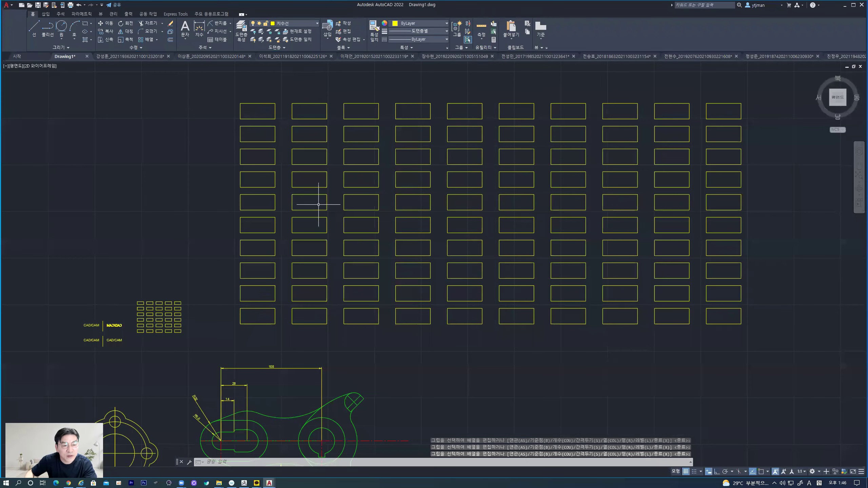
- Remove the stray angular dimension accidentally placed below the 10×10 grid
{"action": "middle_click_drag", "start_coordinate": [319, 194], "coordinate": [309, 196]}
{"action": "left_click", "coordinate": [199, 36]}
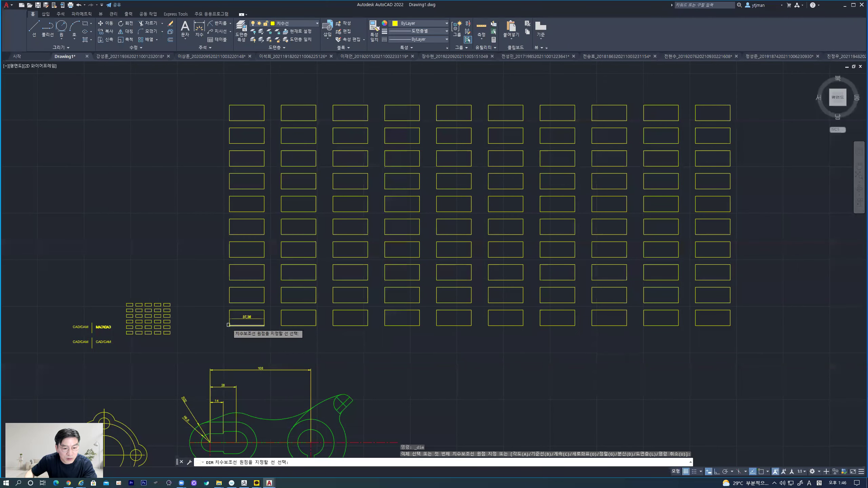
{"action": "key", "text": "space"}
{"action": "key", "text": "space"}
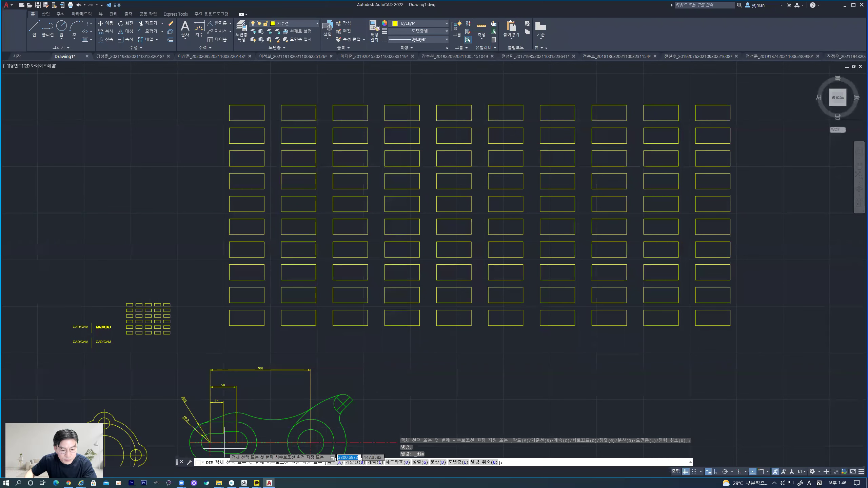
{"action": "left_click", "coordinate": [246, 326]}
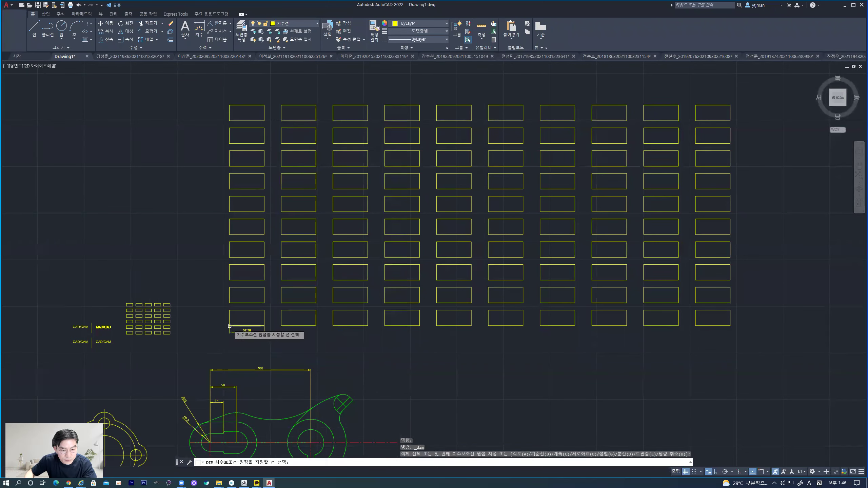
{"action": "left_click", "coordinate": [731, 325]}
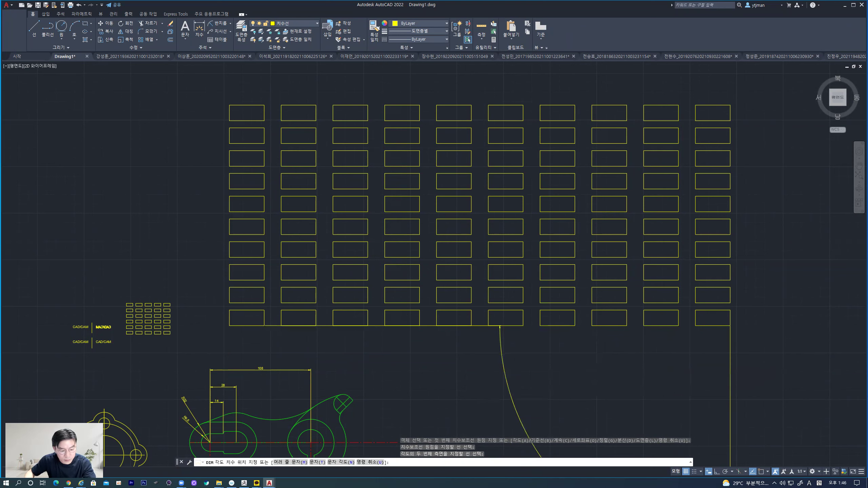
{"action": "left_click", "coordinate": [506, 379]}
{"action": "key", "text": "Return"}
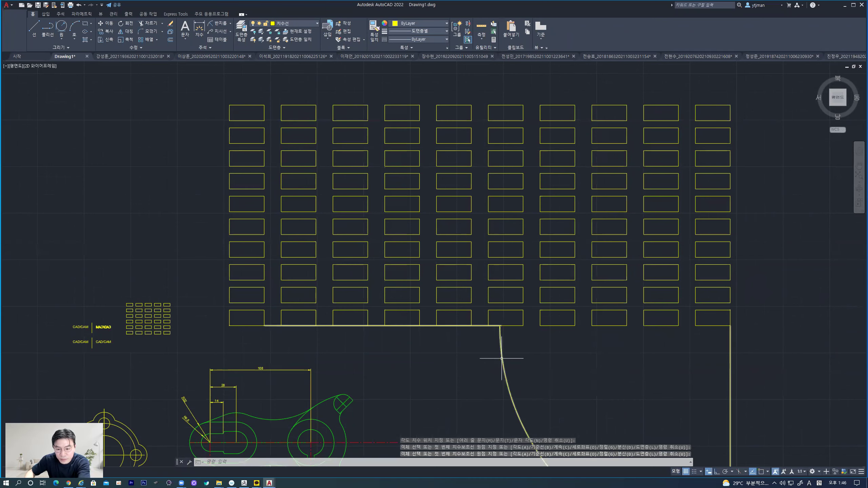
{"action": "left_click", "coordinate": [504, 358]}
{"action": "key", "text": "Delete"}
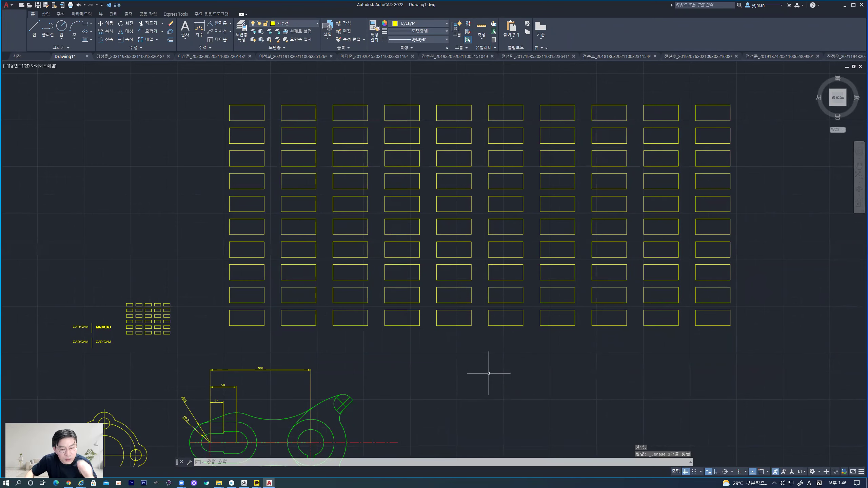
- Zoom out to empty space right of the 10×10 grid and start a rectangle there
{"action": "scroll", "coordinate": [449, 352], "scroll_direction": "down", "scroll_amount": 2}
{"action": "middle_click_drag", "start_coordinate": [440, 356], "coordinate": [396, 313]}
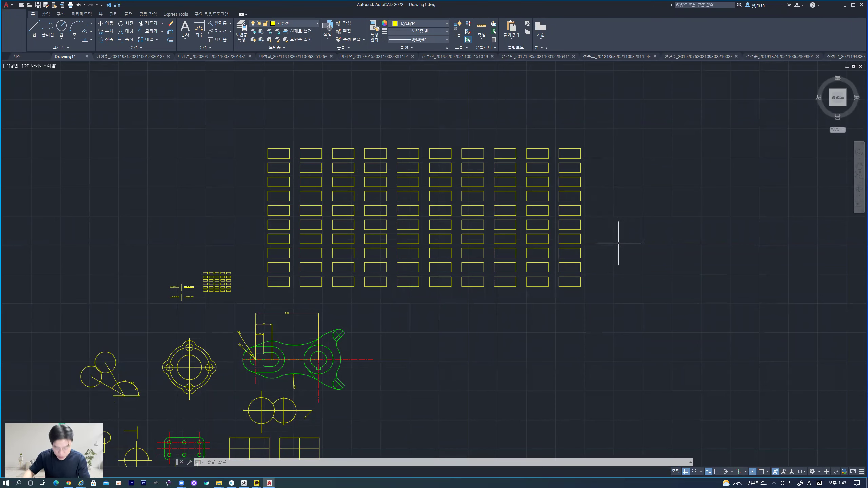
{"action": "mouse_move", "coordinate": [616, 227]}
{"action": "middle_mouse_down"}
{"action": "mouse_move", "coordinate": [460, 219]}
{"action": "mouse_move", "coordinate": [436, 229]}
{"action": "mouse_move", "coordinate": [377, 200]}
{"action": "middle_mouse_up"}
{"action": "scroll", "coordinate": [460, 220], "scroll_direction": "down", "scroll_amount": 2}
{"action": "scroll", "coordinate": [377, 209], "scroll_direction": "up", "scroll_amount": 2}
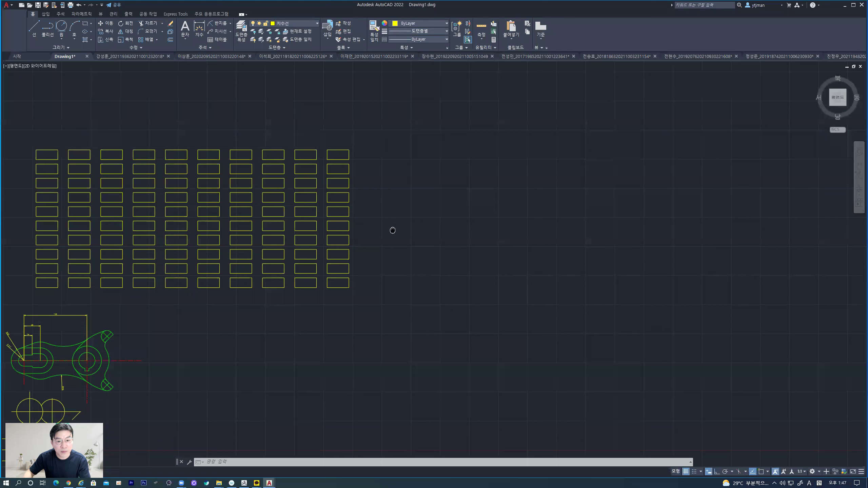
{"action": "middle_click_drag", "start_coordinate": [391, 229], "coordinate": [363, 225]}
{"action": "left_click", "coordinate": [85, 23]}
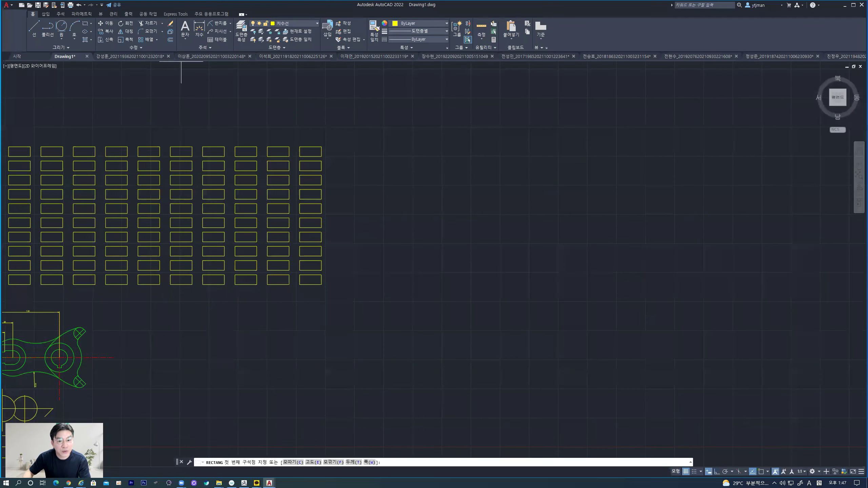
- Draw a small rectangle just right of the 10×10 grid
{"action": "left_click", "coordinate": [432, 159]}
{"action": "left_click", "coordinate": [474, 175]}
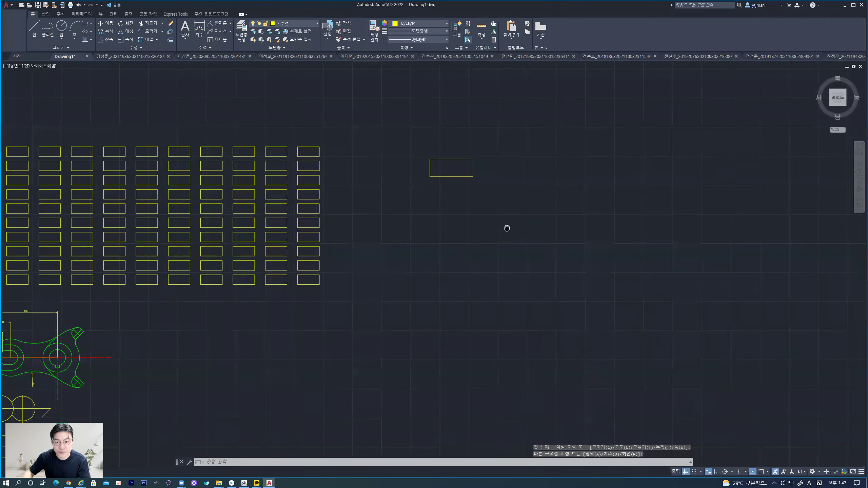
{"action": "middle_click_drag", "start_coordinate": [506, 227], "coordinate": [395, 278]}
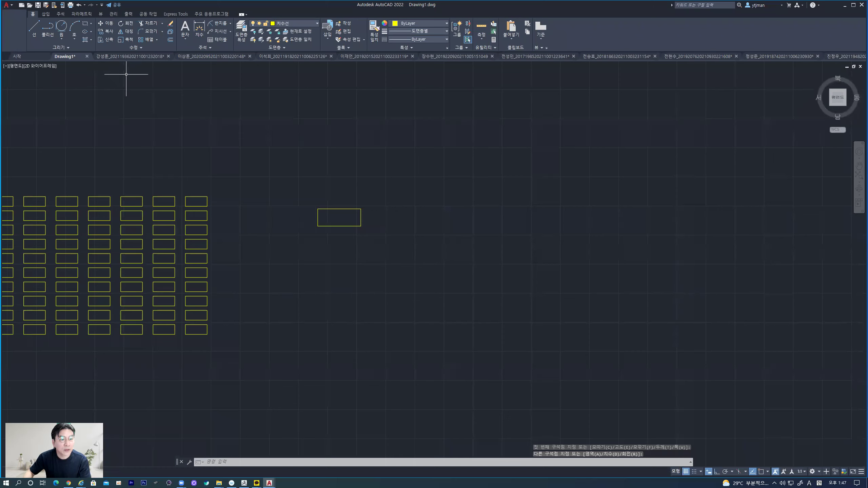
- Start a polar array (AR) of the new rectangle
{"action": "type", "text": "AR"}
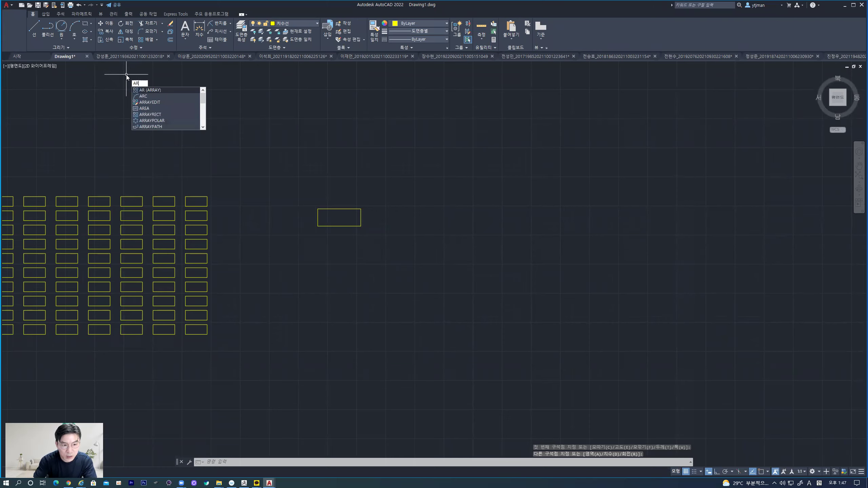
{"action": "key", "text": "Return"}
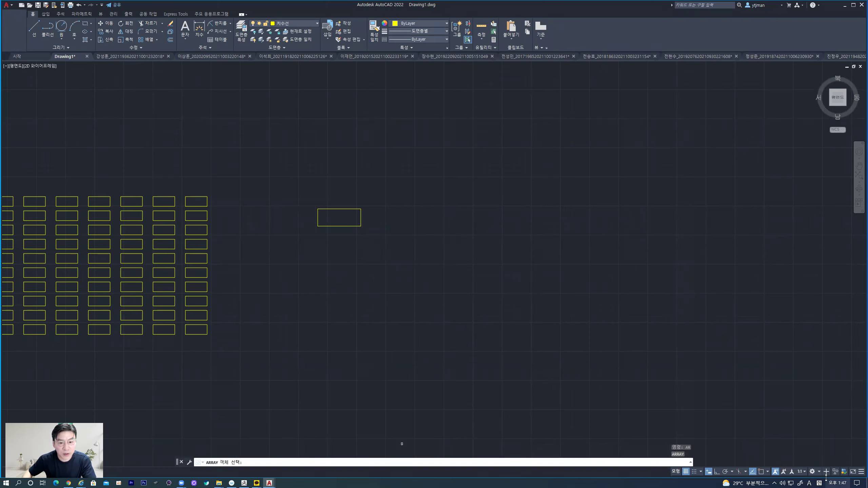
{"action": "left_click", "coordinate": [354, 225]}
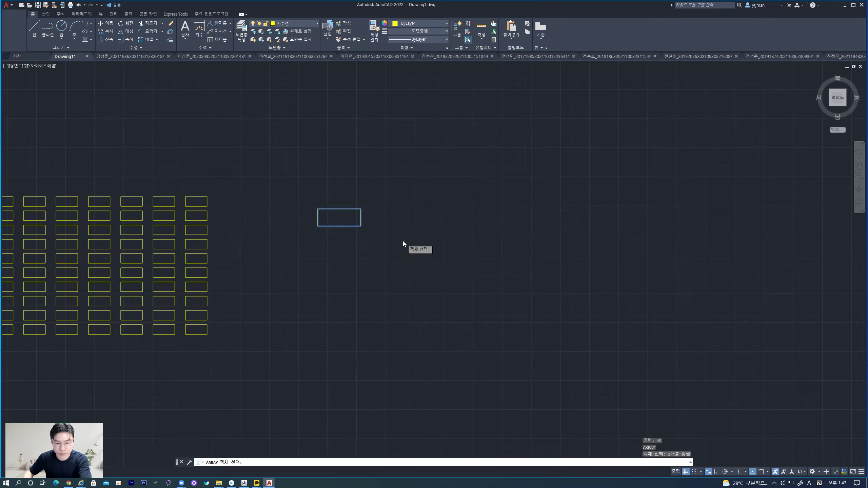
{"action": "key", "text": "Return"}
{"action": "left_click", "coordinate": [424, 271]}
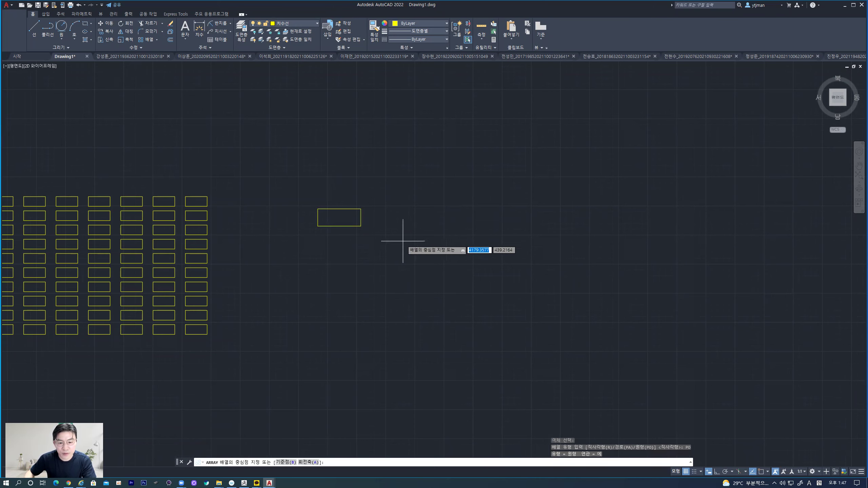
- Centre the polar array right of the rectangle, raising the item count from 8 to 16
{"action": "left_click", "coordinate": [418, 219]}
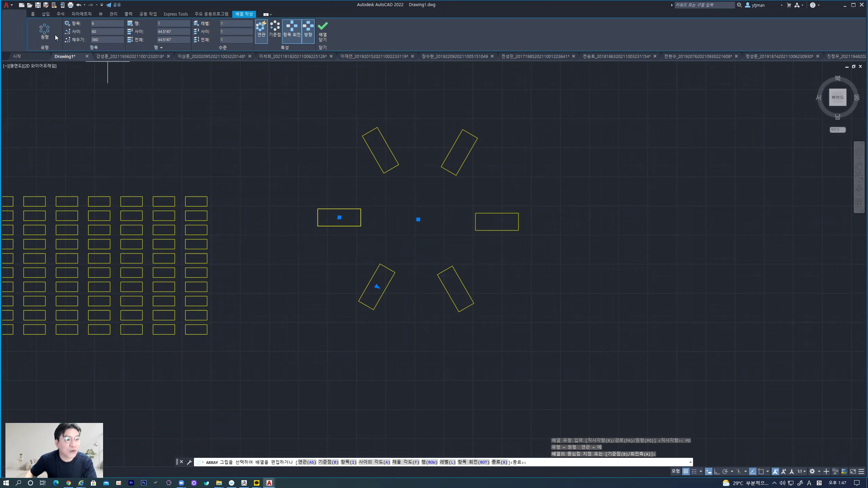
{"action": "mouse_move", "coordinate": [105, 23]}
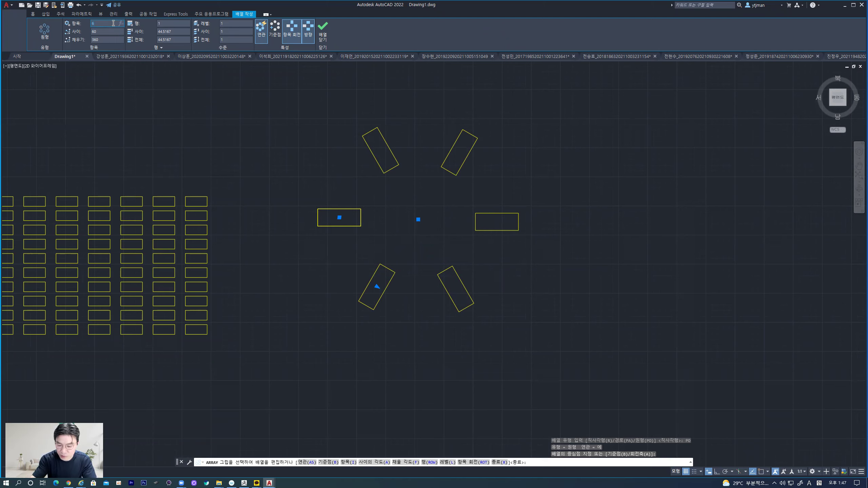
{"action": "type", "text": "8"}
{"action": "key", "text": "Return"}
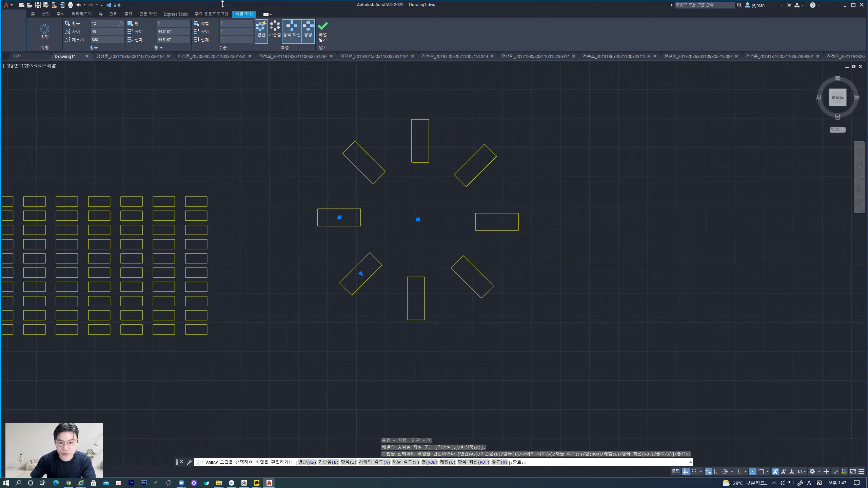
{"action": "key", "text": "Return"}
{"action": "left_click", "coordinate": [104, 24]}
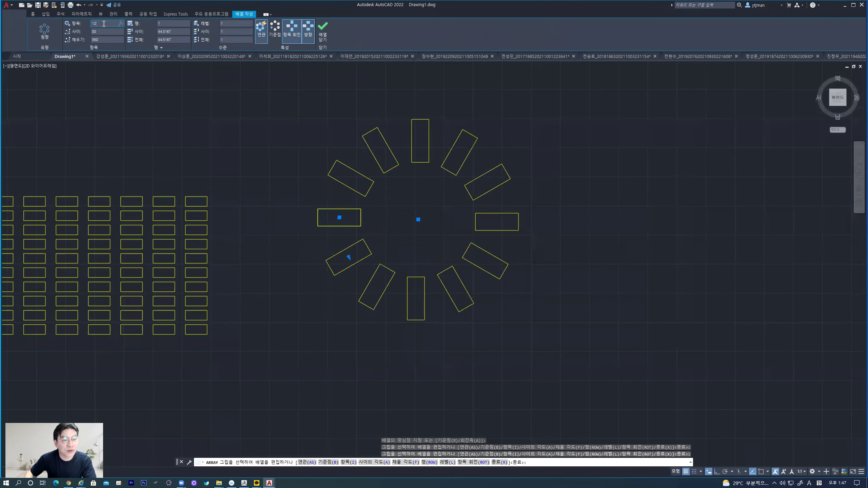
{"action": "type", "text": "16"}
{"action": "key", "text": "Return"}
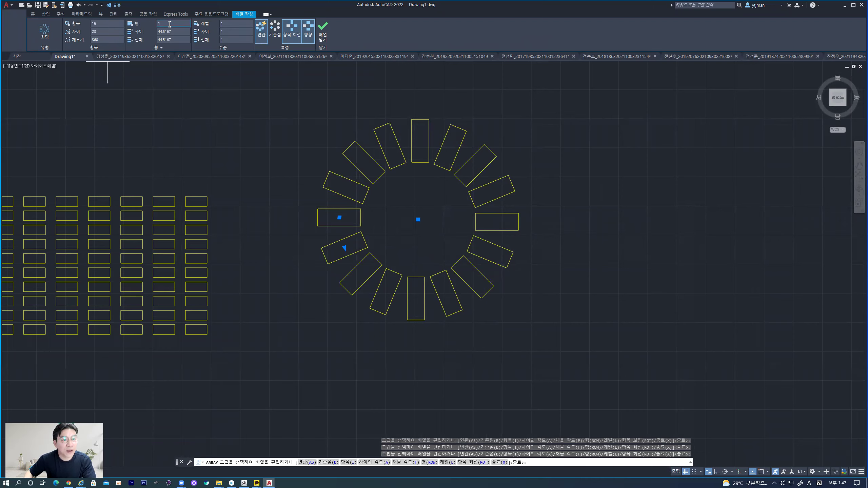
{"action": "type", "text": "2"}
- Give the polar array 2 rings, with ring spacing set to 50, then 60
{"action": "key", "text": "Return"}
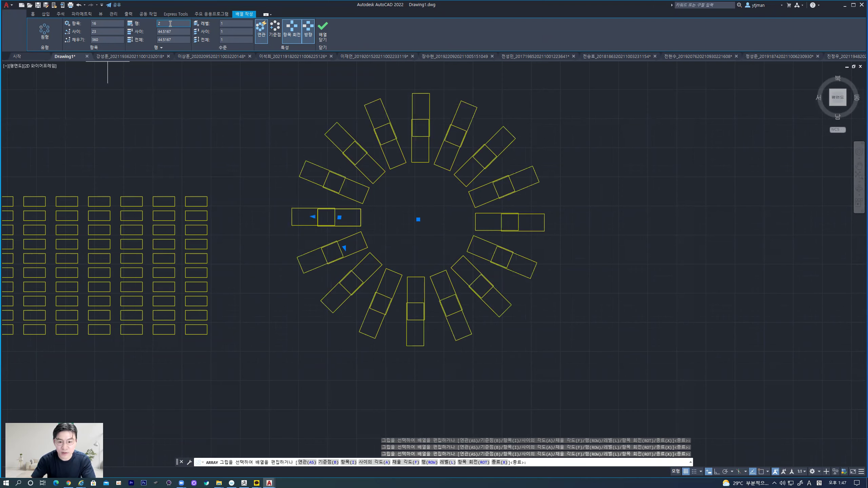
{"action": "left_click", "coordinate": [177, 31]}
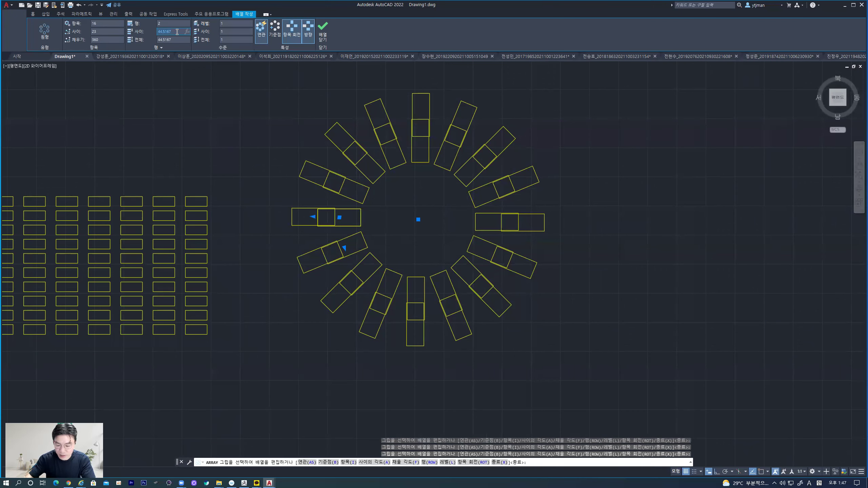
{"action": "type", "text": "50"}
{"action": "key", "text": "Return"}
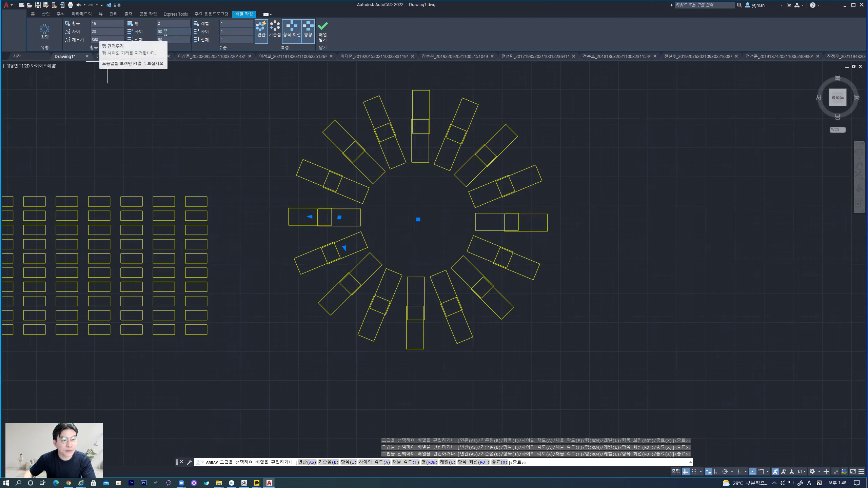
{"action": "left_click", "coordinate": [166, 32]}
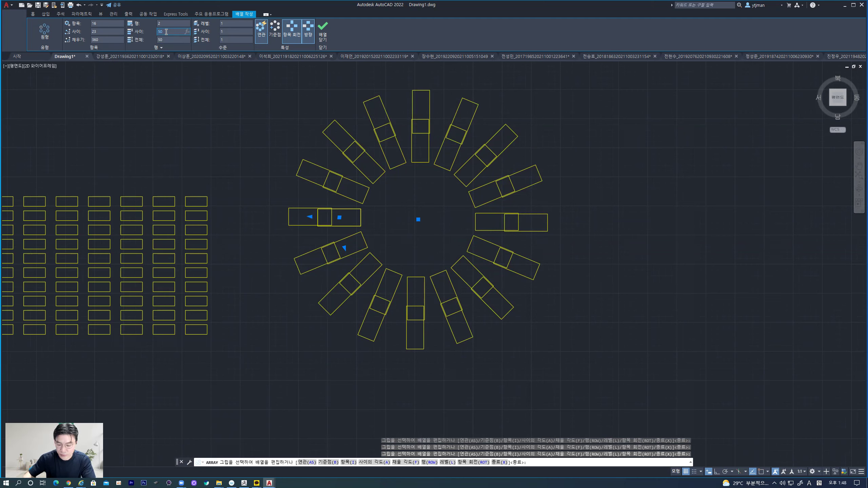
{"action": "type", "text": "40"}
{"action": "key", "text": "Return"}
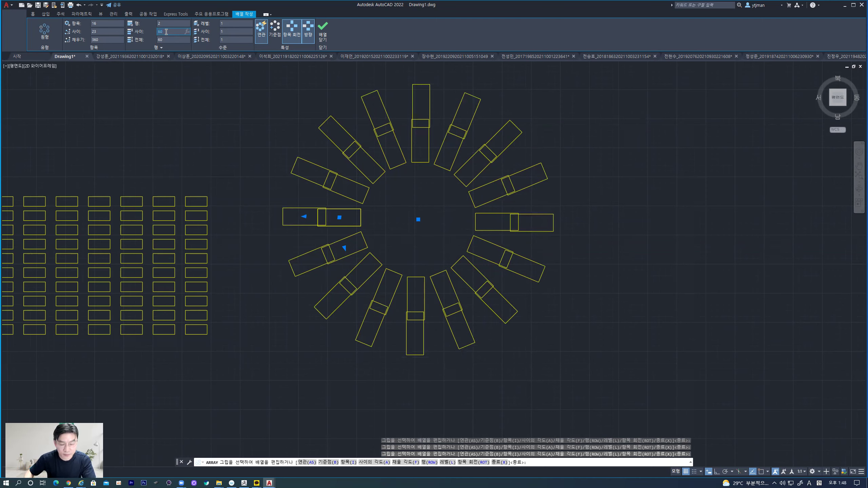
- Widen the ring spacing to 120 and pan to show both arrays
{"action": "type", "text": "0"}
{"action": "key", "text": "Return"}
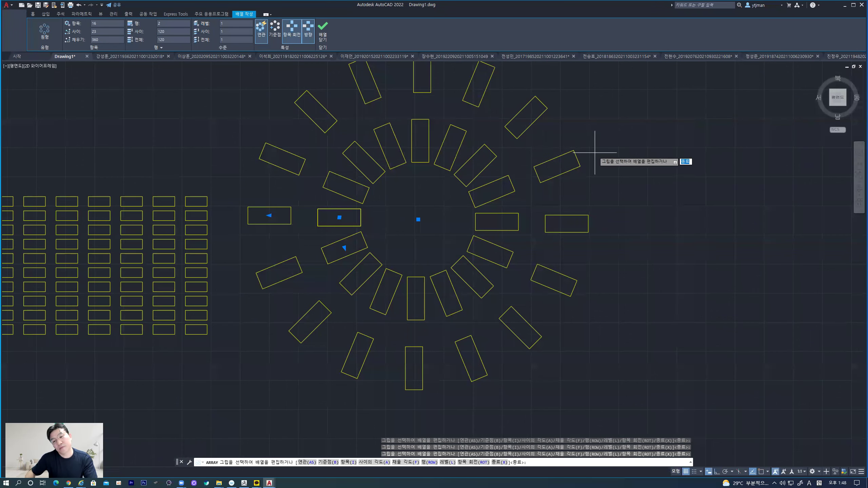
{"action": "scroll", "coordinate": [504, 140], "scroll_direction": "down", "scroll_amount": 2}
{"action": "middle_click_drag", "start_coordinate": [456, 144], "coordinate": [397, 177]}
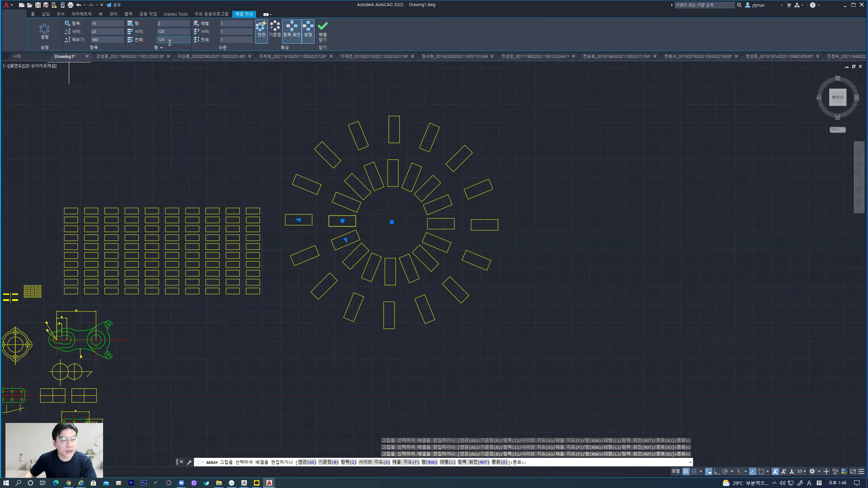
- Limit the polar array to a 180° fill with 12 items per ring
{"action": "left_click", "coordinate": [102, 39]}
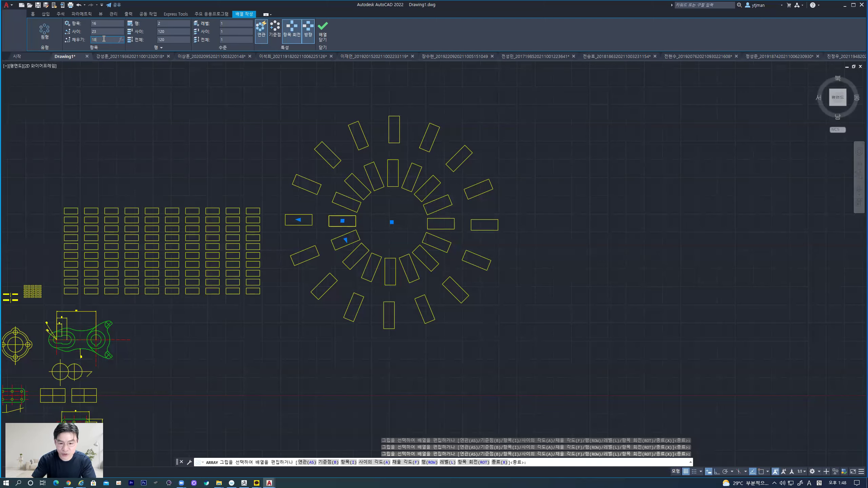
{"action": "type", "text": "0"}
{"action": "key", "text": "Return"}
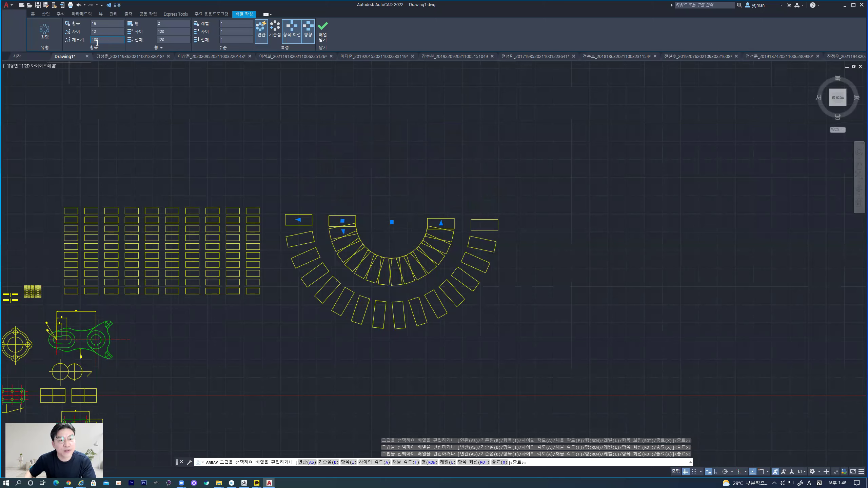
{"action": "left_click", "coordinate": [96, 24]}
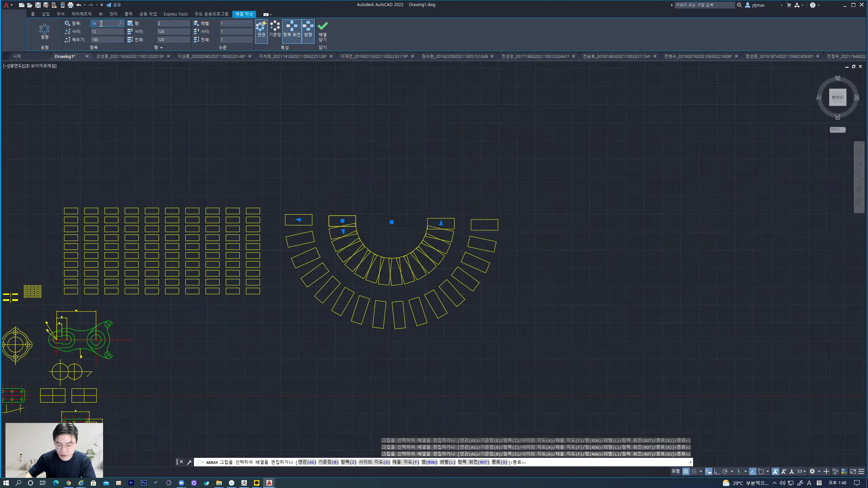
{"action": "type", "text": "12"}
{"action": "key", "text": "Return"}
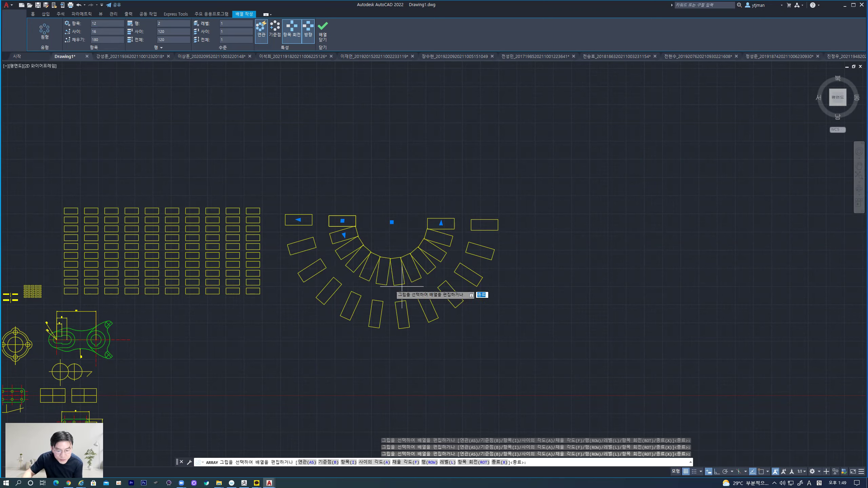
{"action": "middle_click_drag", "start_coordinate": [393, 299], "coordinate": [381, 279]}
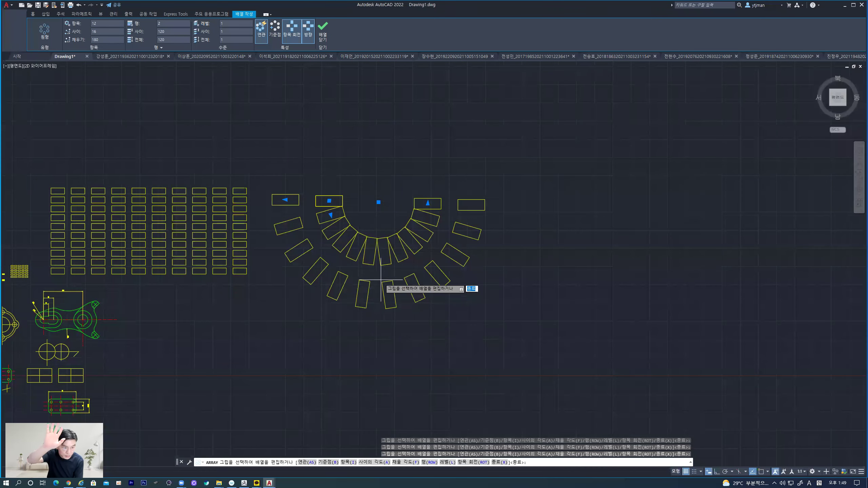